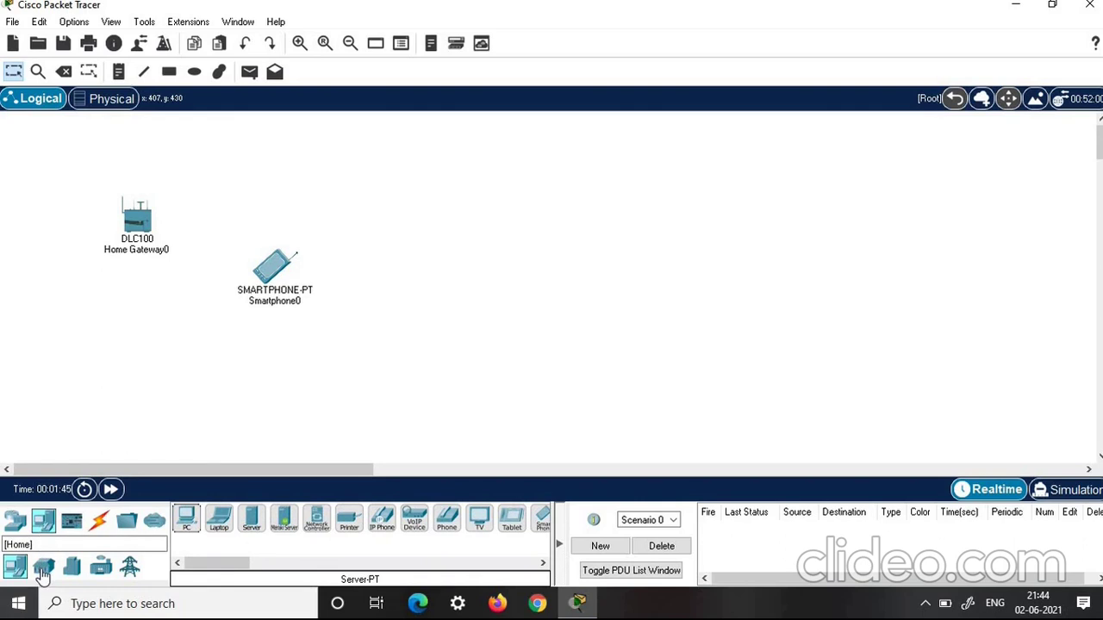
Place a Garage Door, Smoke Detector and Siren from the Home devices around the gateway
click(43, 571)
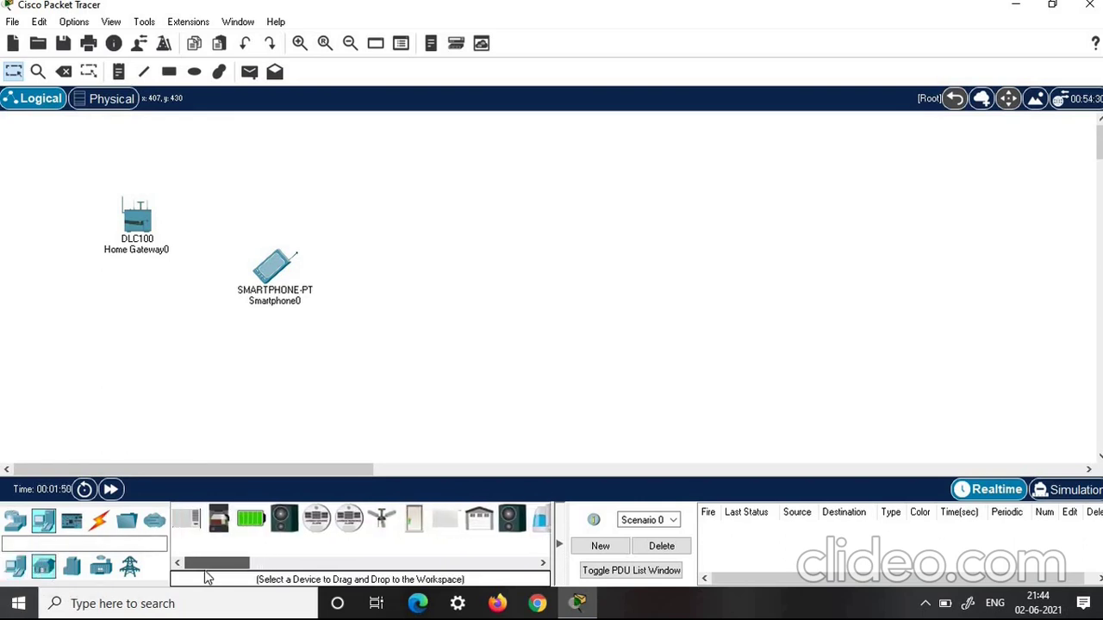
drag(227, 568, 241, 567)
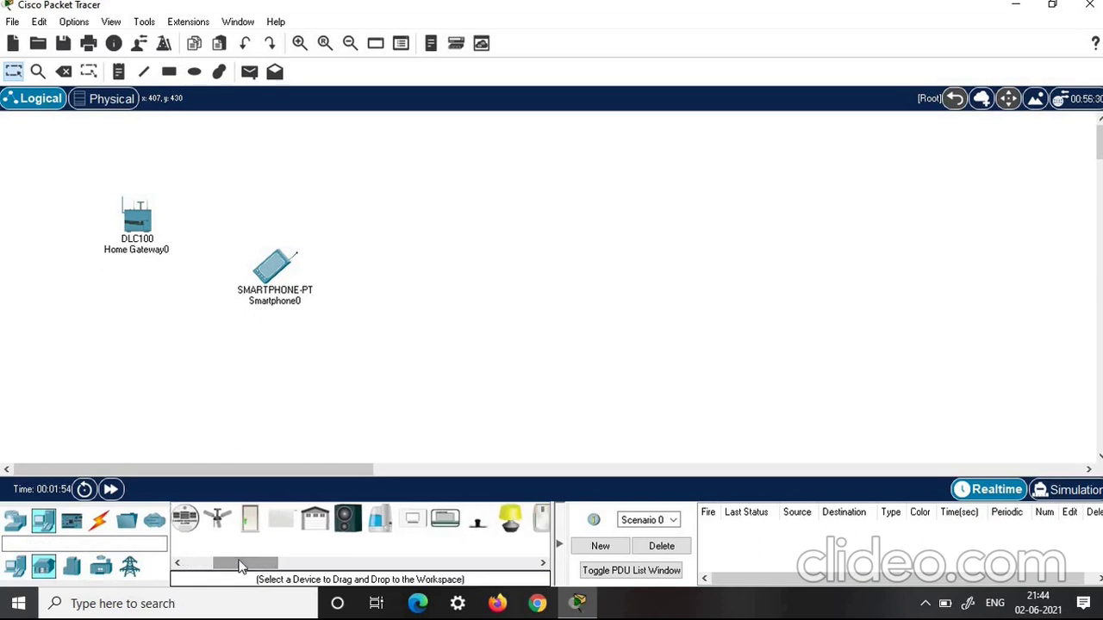
click(316, 524)
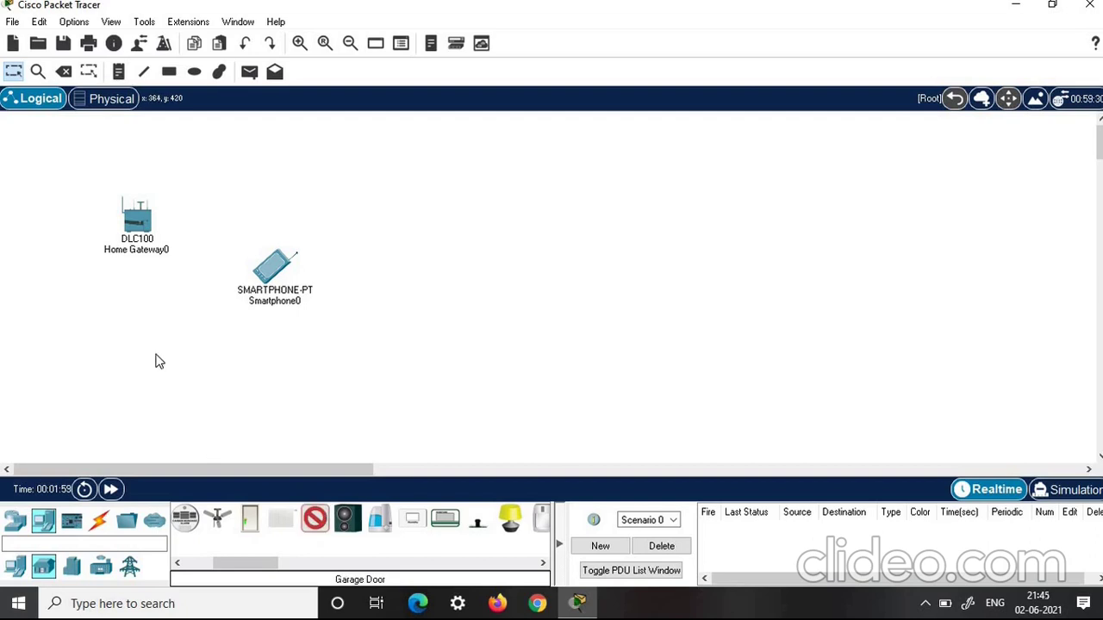
click(155, 362)
click(297, 573)
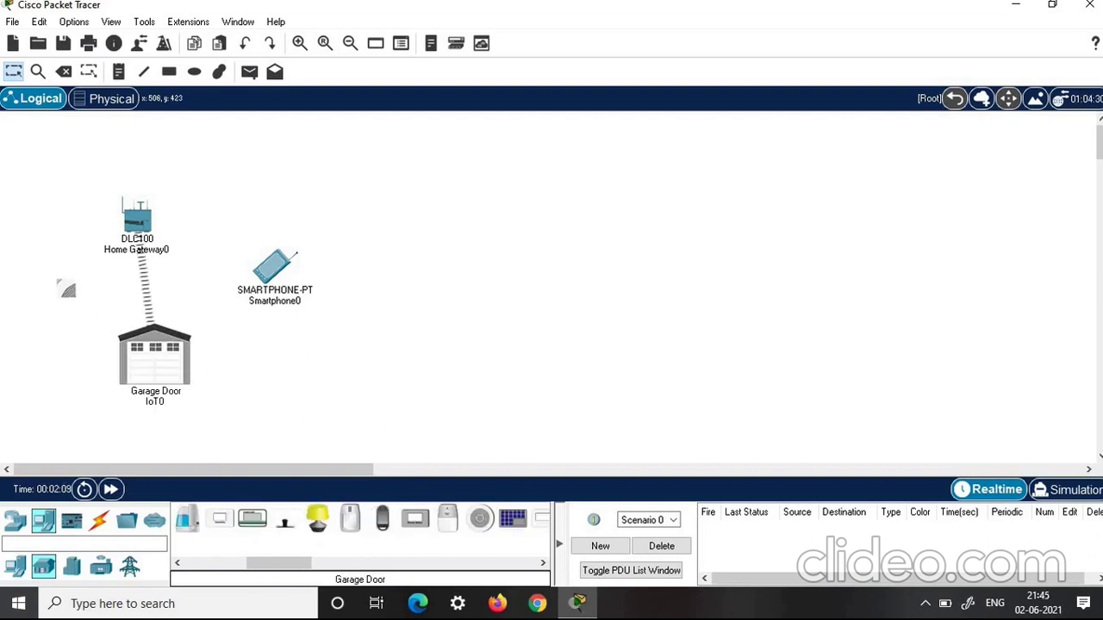
click(82, 306)
scroll(437, 529, right, 1)
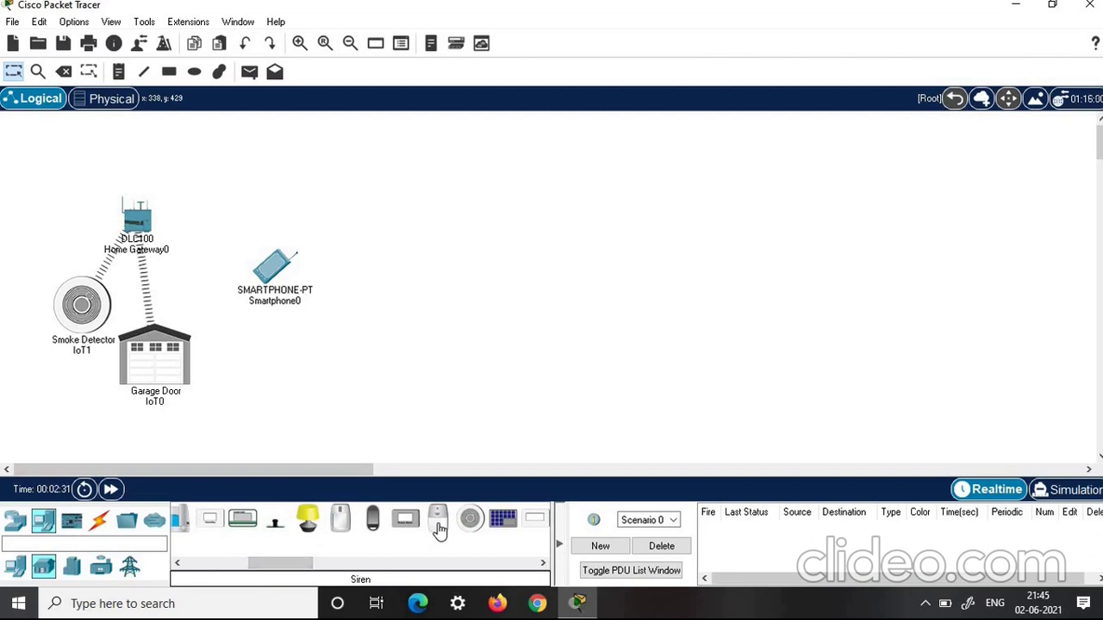
click(437, 527)
click(198, 278)
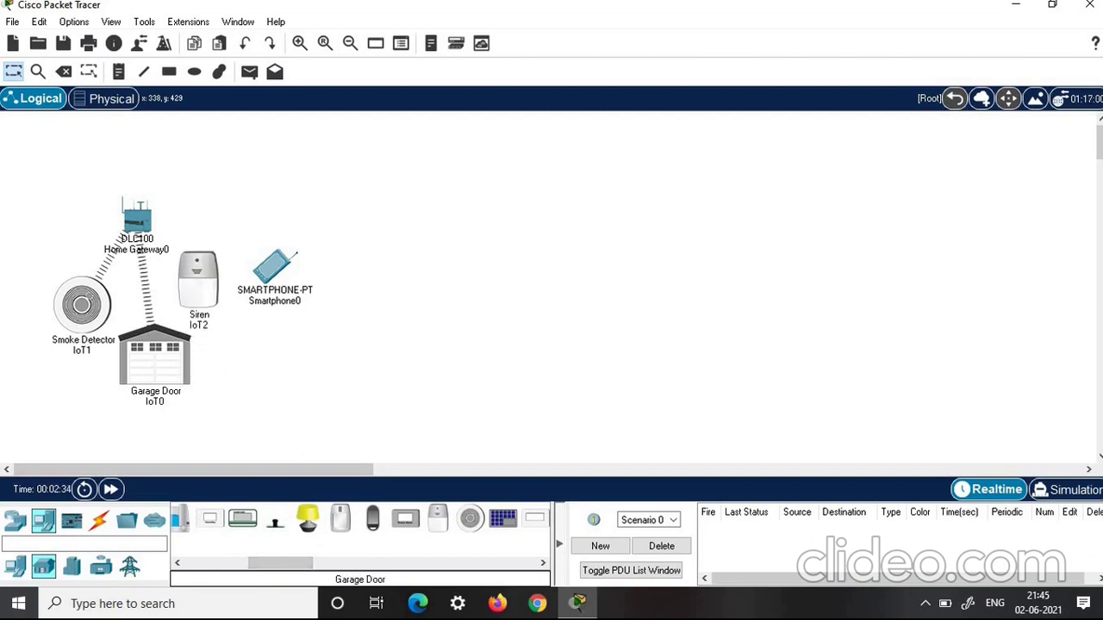
Add a Fire Sprinkler from another IoT category to the left of the gateway
scroll(271, 566, left, 3)
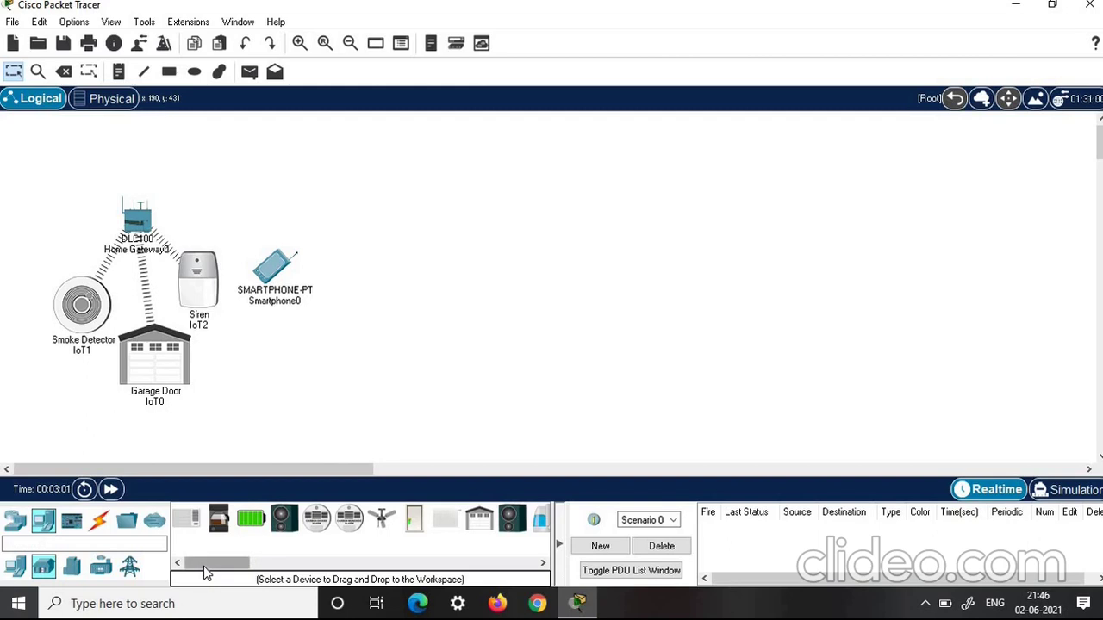
scroll(254, 569, right, 5)
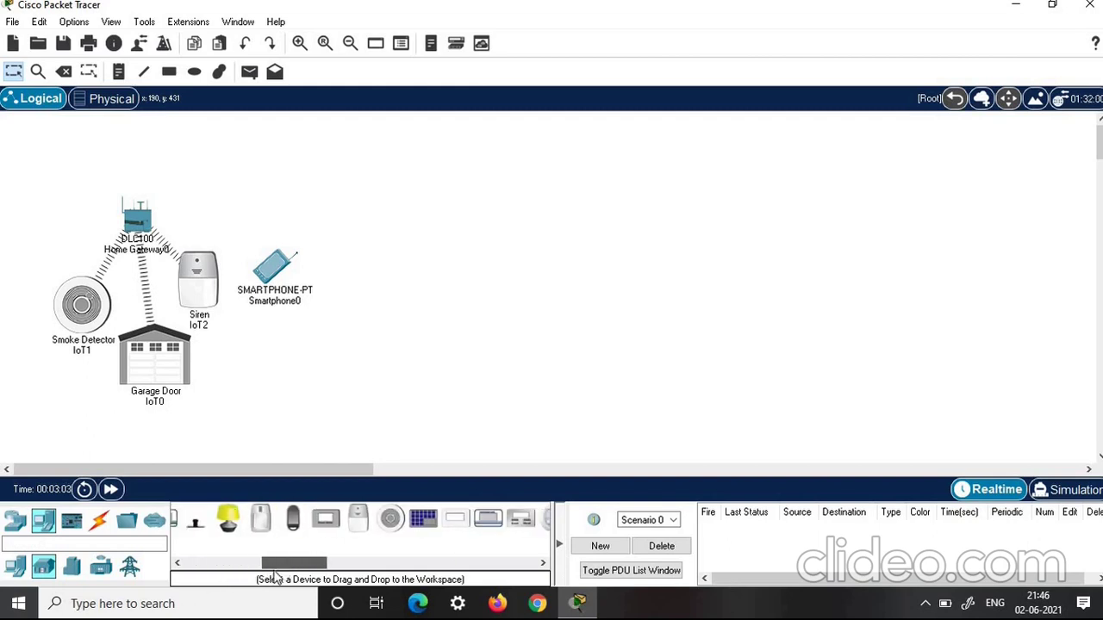
scroll(241, 577, left, 5)
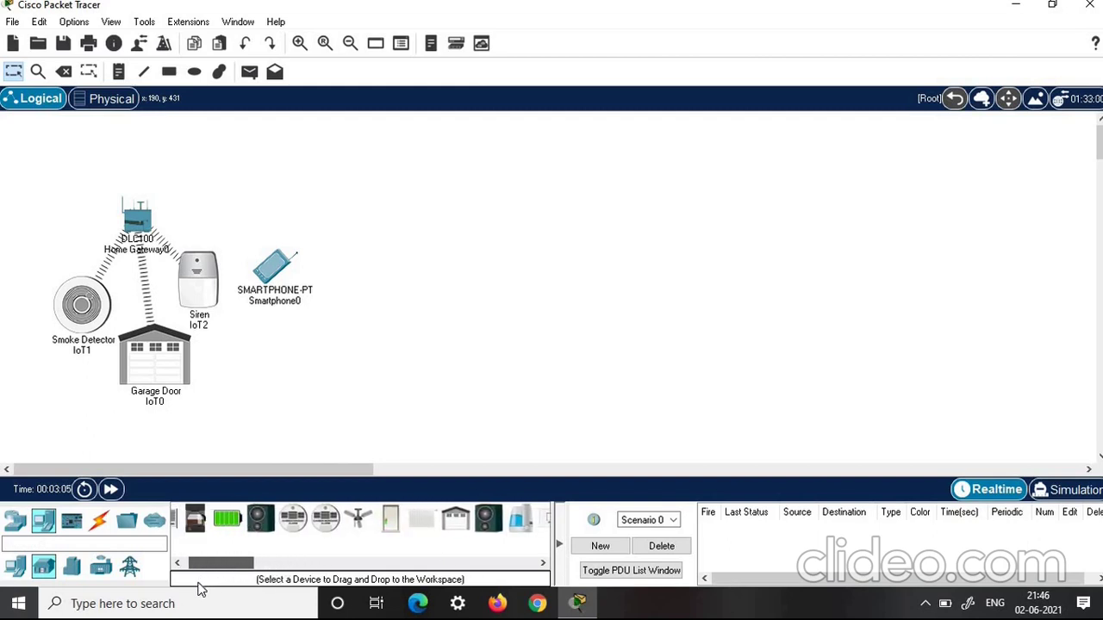
click(72, 566)
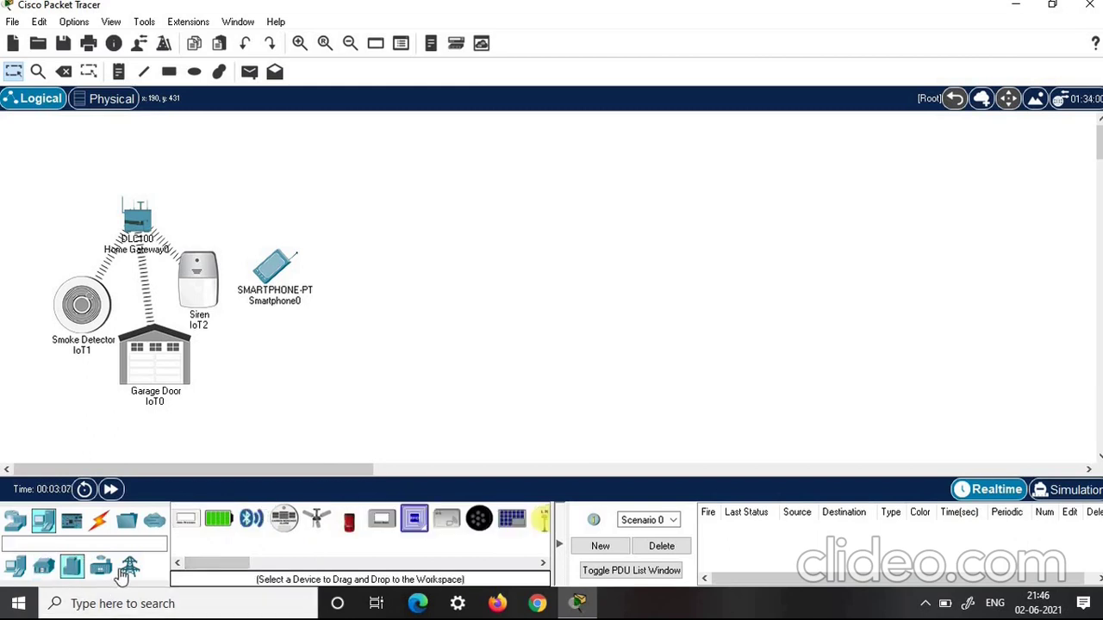
scroll(200, 569, right, 4)
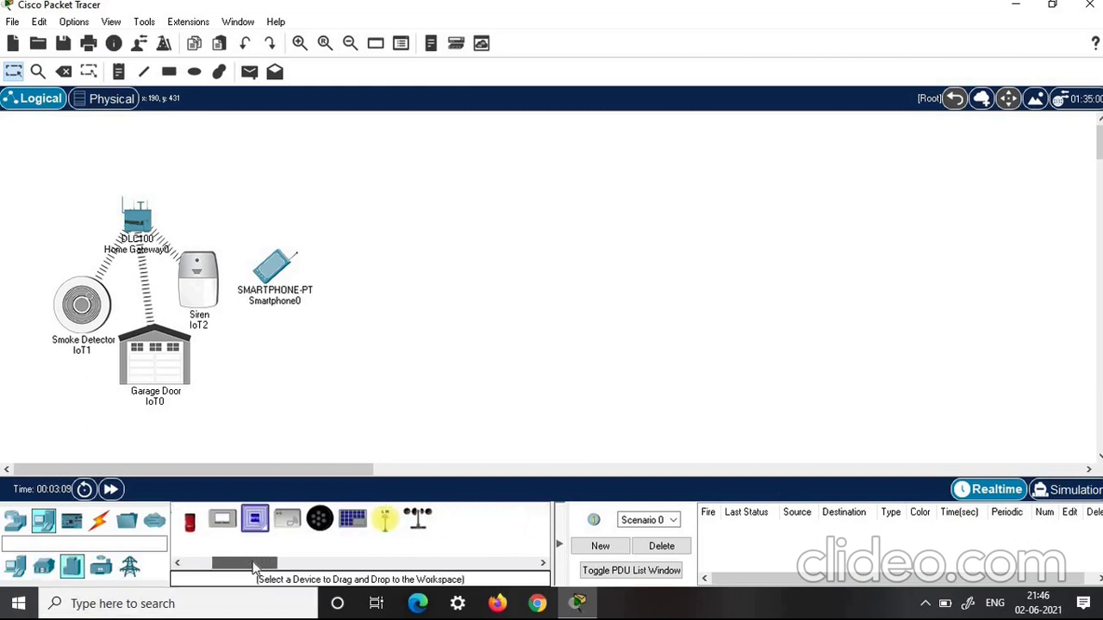
click(101, 566)
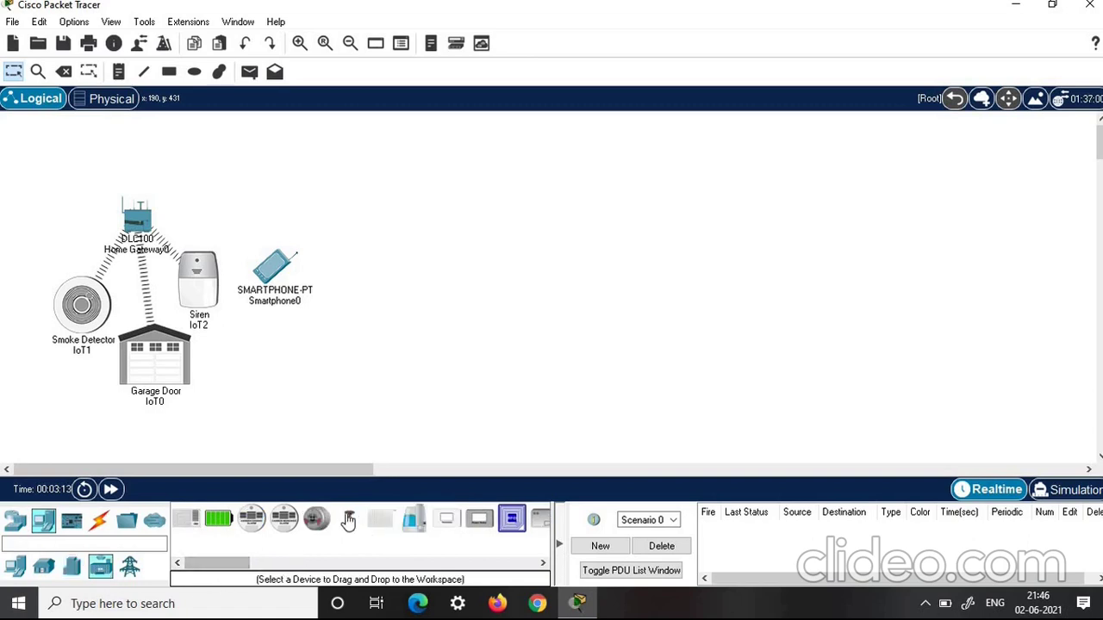
click(349, 522)
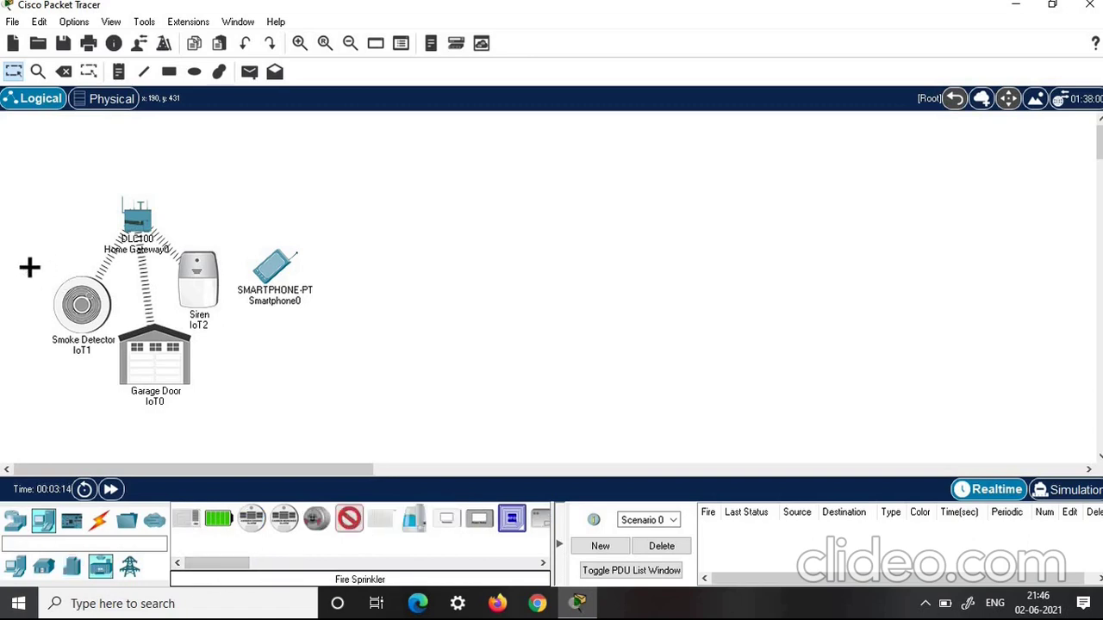
click(53, 215)
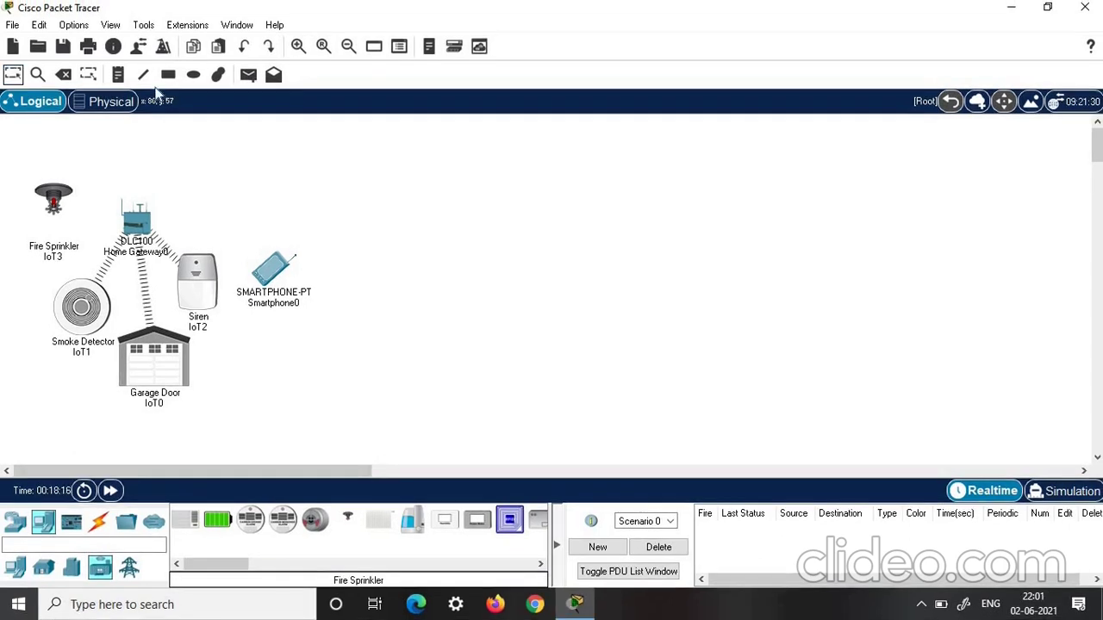
Draw a rectangle enclosing the home gateway and IoT devices
click(168, 75)
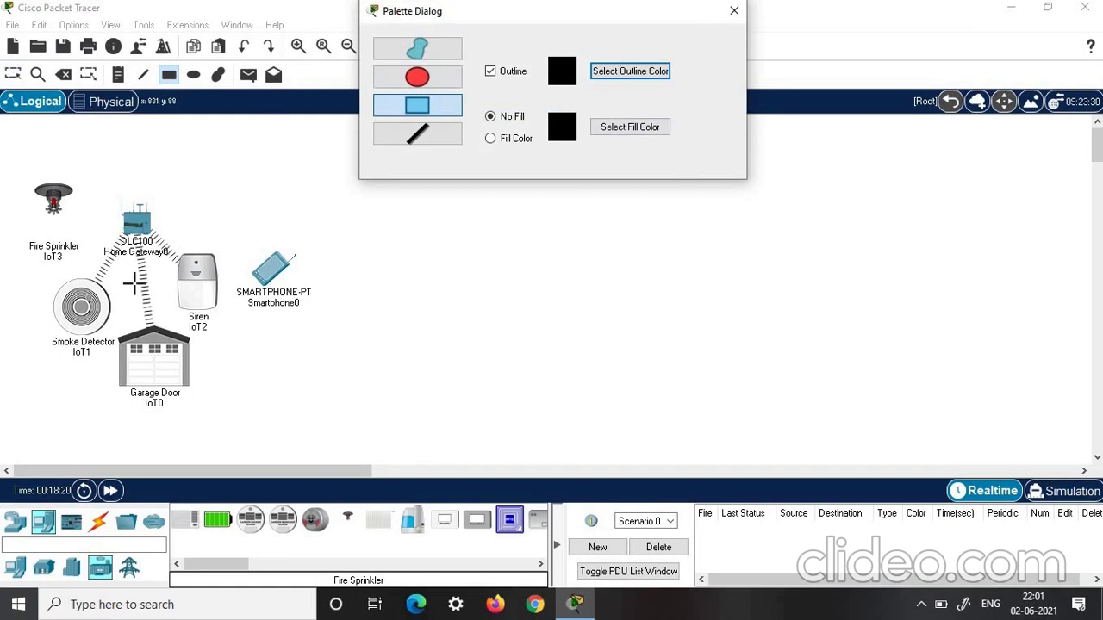
drag(7, 145, 415, 390)
click(733, 10)
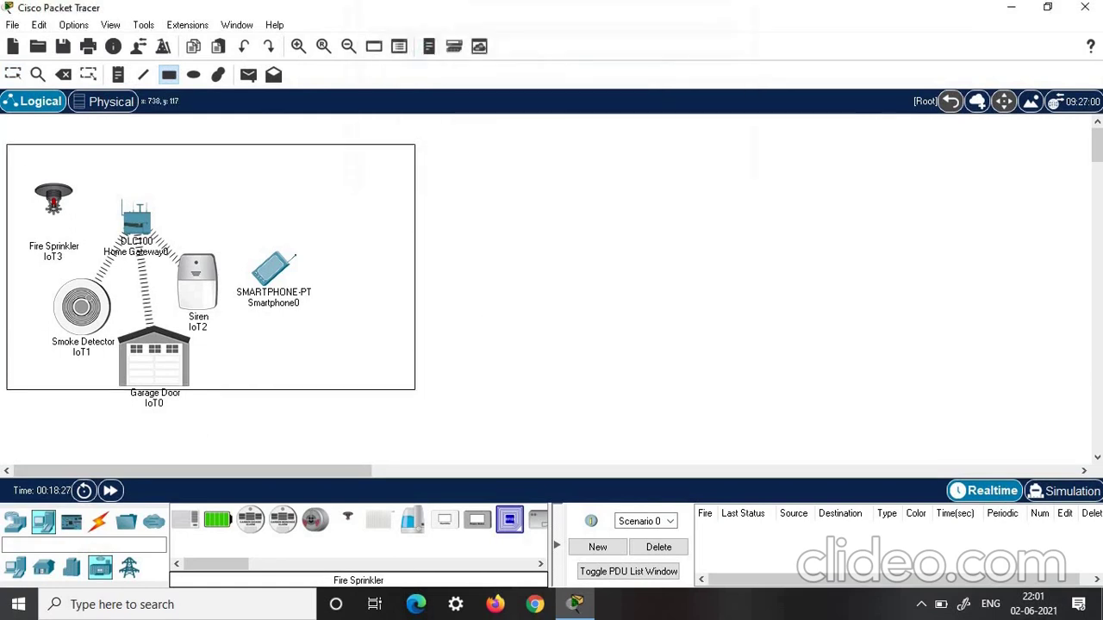
Spread the gateway and IoT devices inside the box and move the smartphone outside it
click(11, 77)
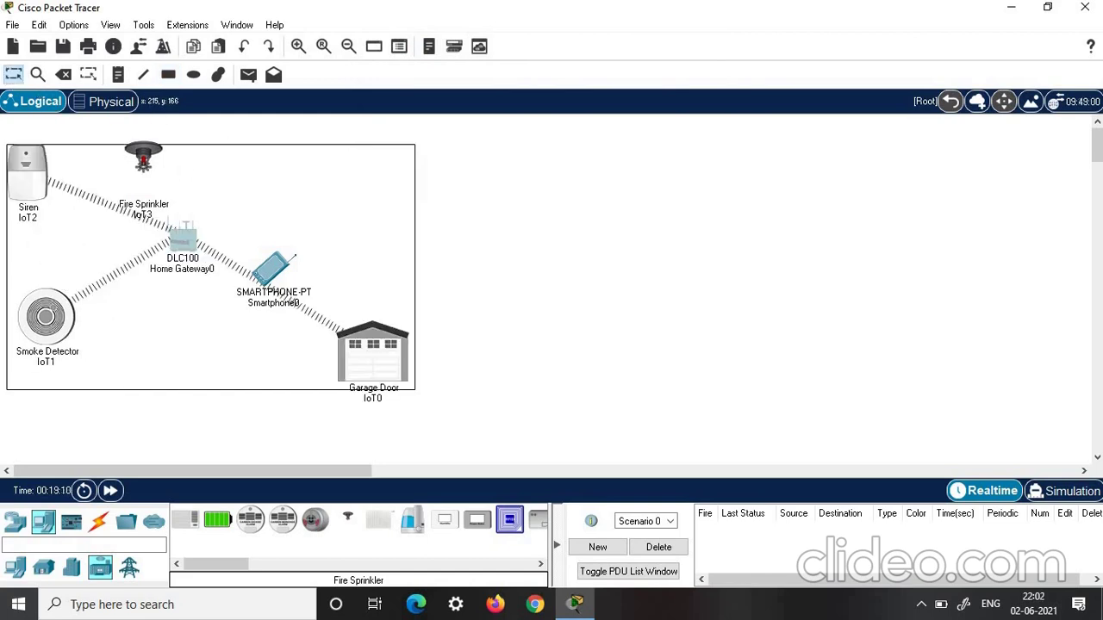
drag(180, 233, 328, 168)
drag(37, 165, 38, 171)
drag(54, 336, 47, 343)
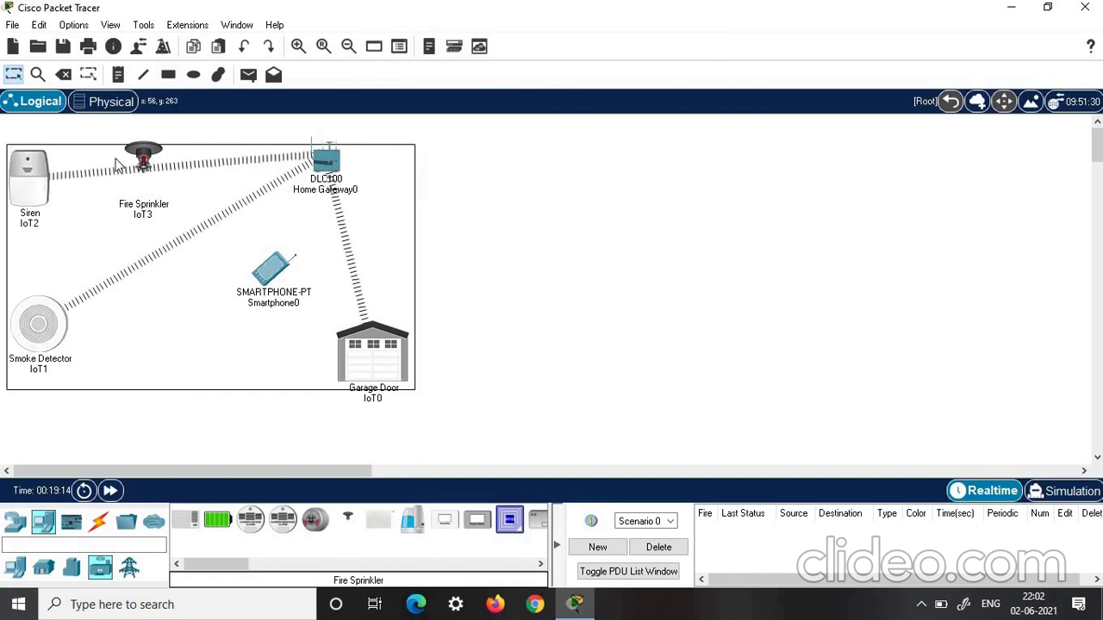
drag(147, 157, 179, 159)
drag(268, 272, 460, 168)
drag(378, 351, 380, 355)
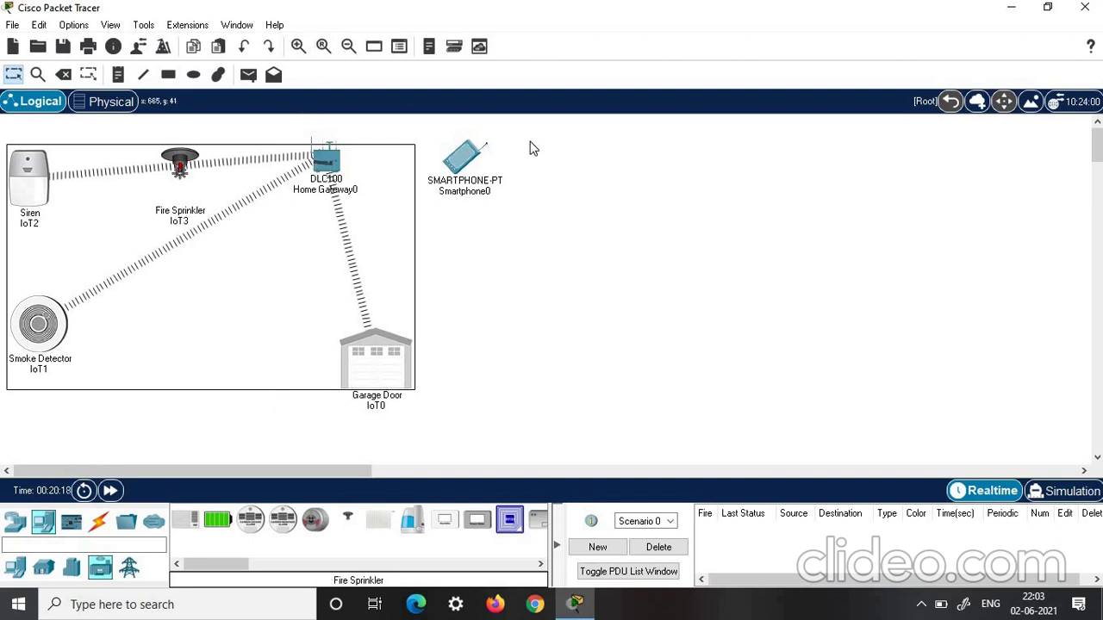
Secure Home Gateway0's wireless network with WPA2-PSK and a pass phrase
click(334, 160)
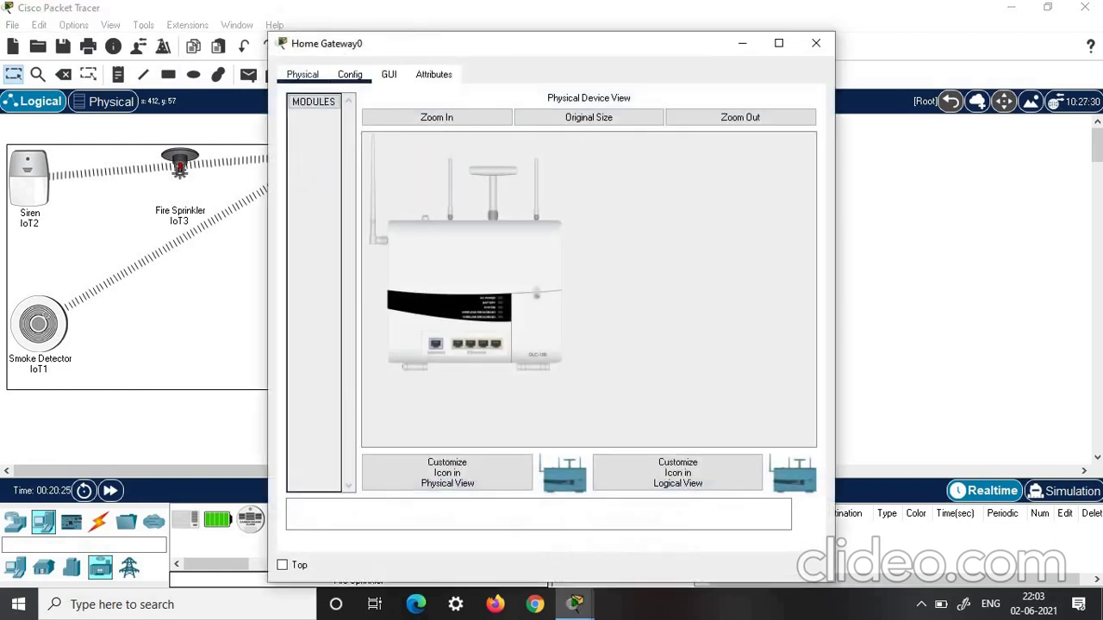
click(350, 74)
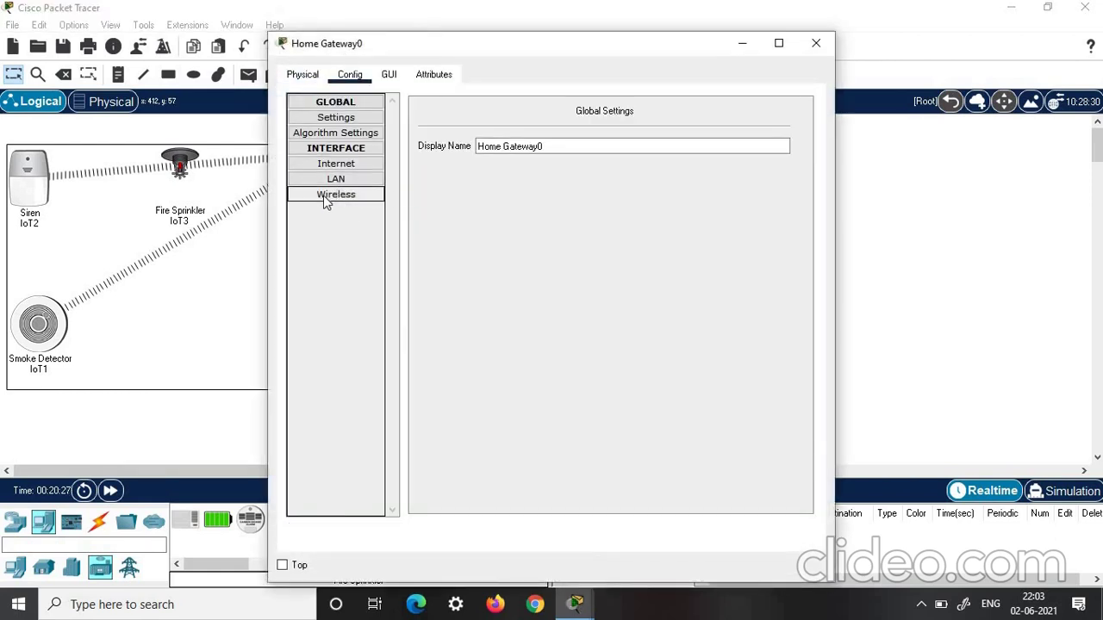
click(335, 194)
click(675, 126)
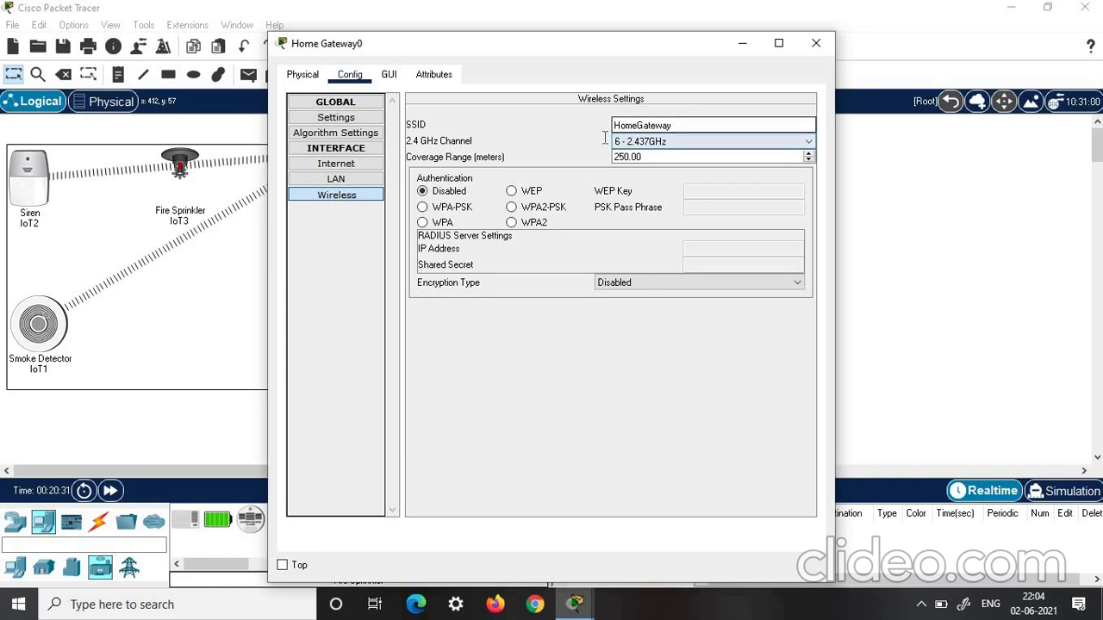
double_click(639, 126)
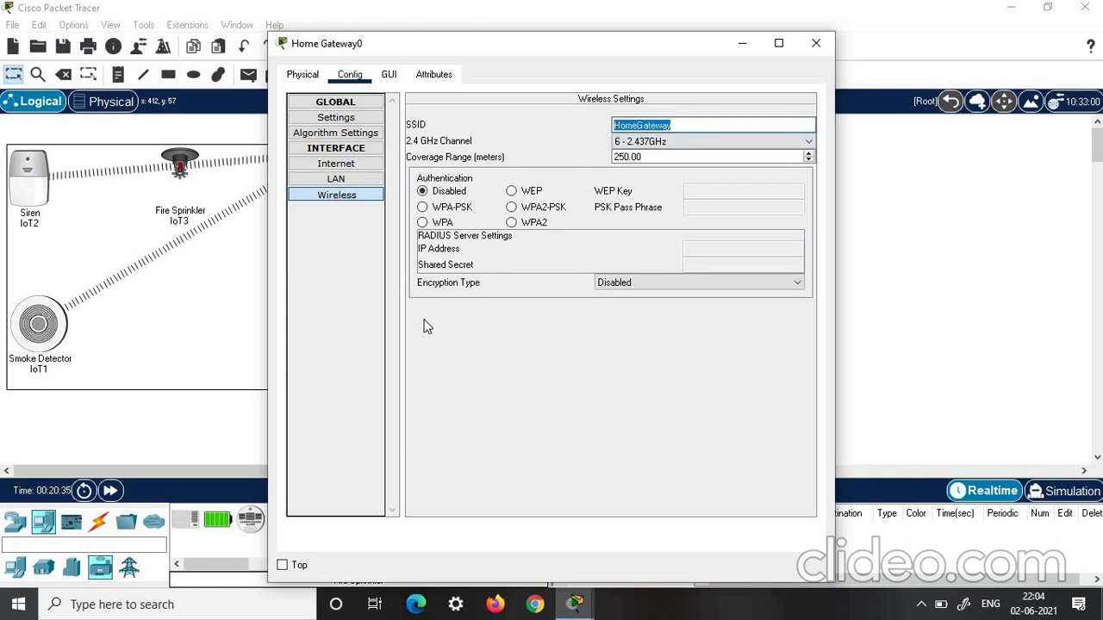
click(512, 209)
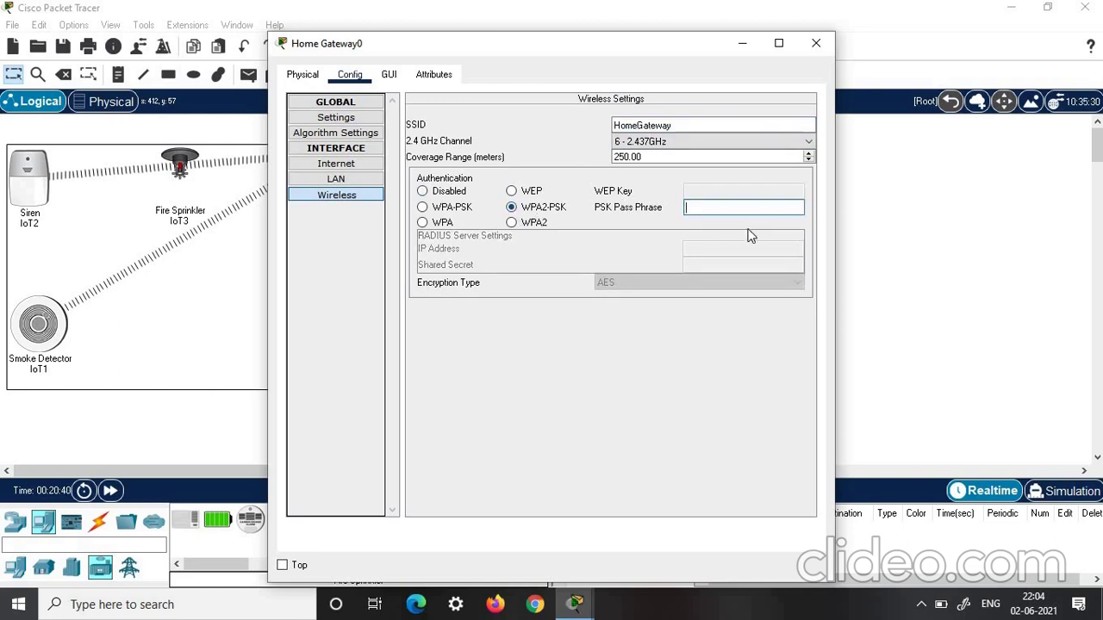
text(connection)
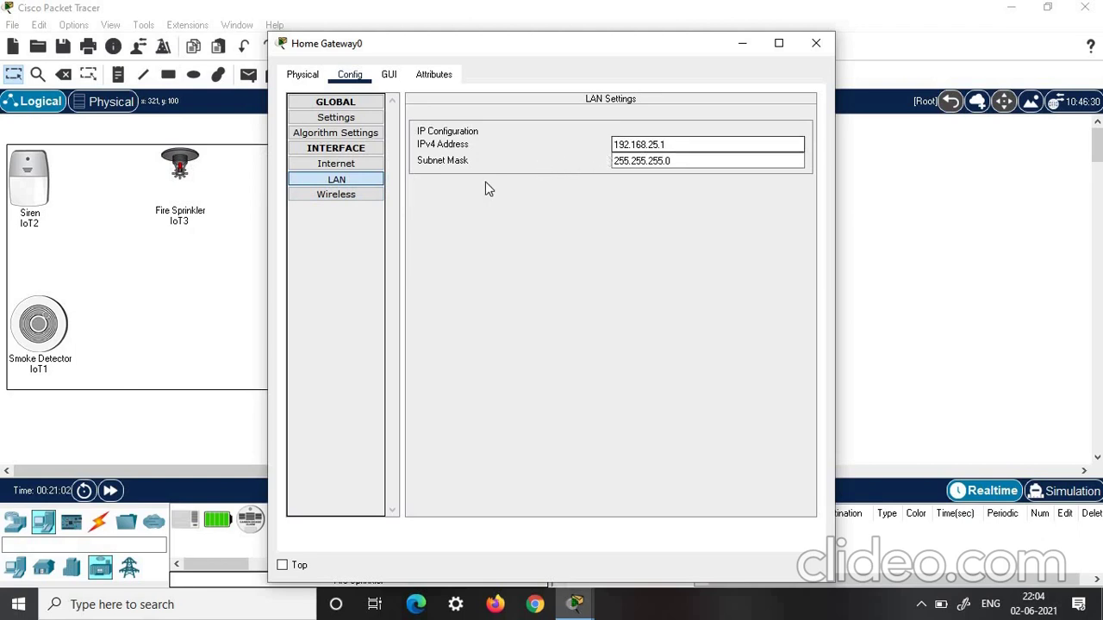
click(336, 194)
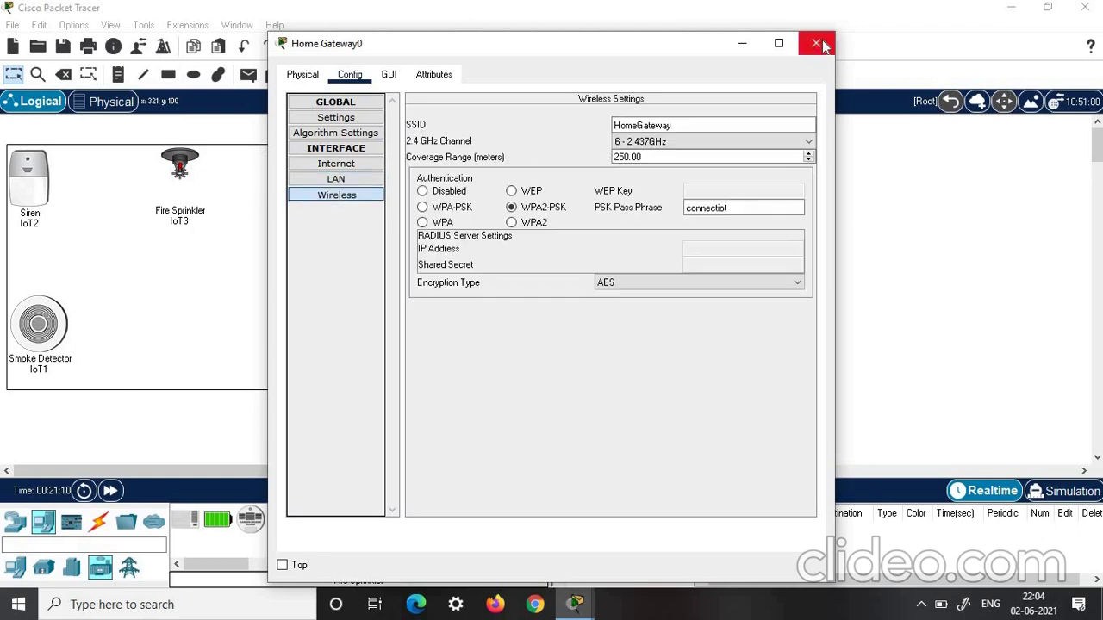
click(815, 44)
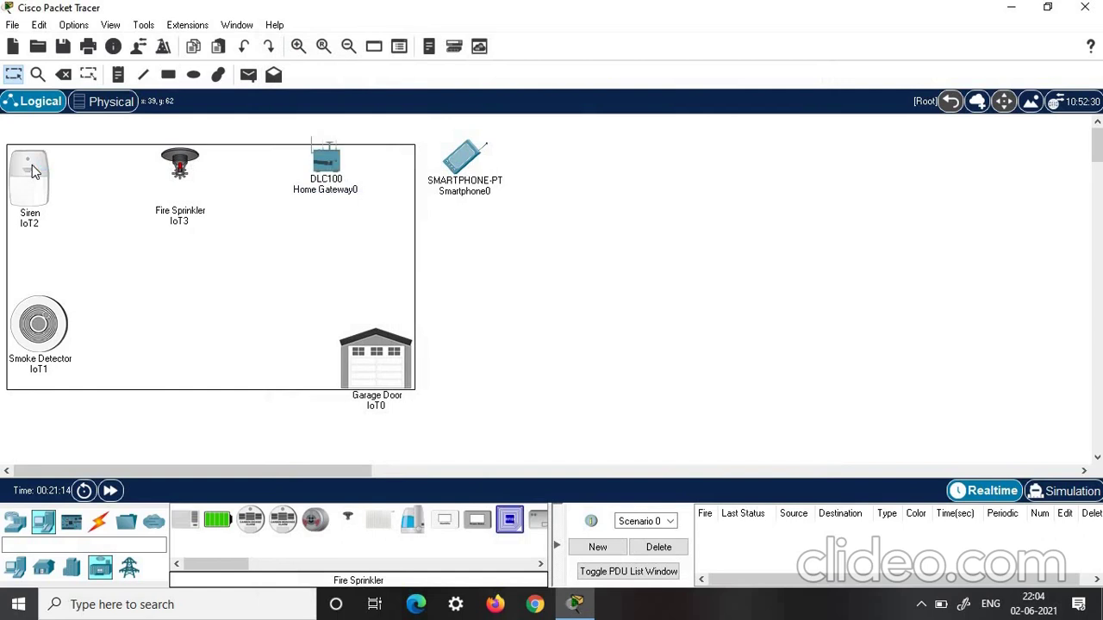
Rename IoT1 to 'smoke detector' and register it with the Home Gateway IoT server
click(32, 164)
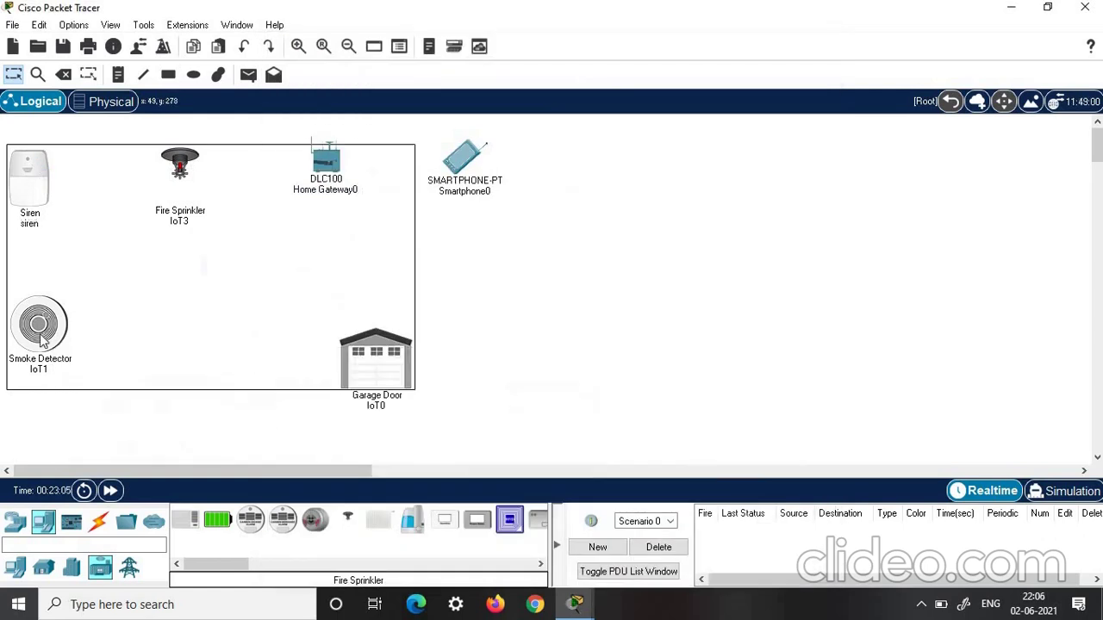
click(40, 327)
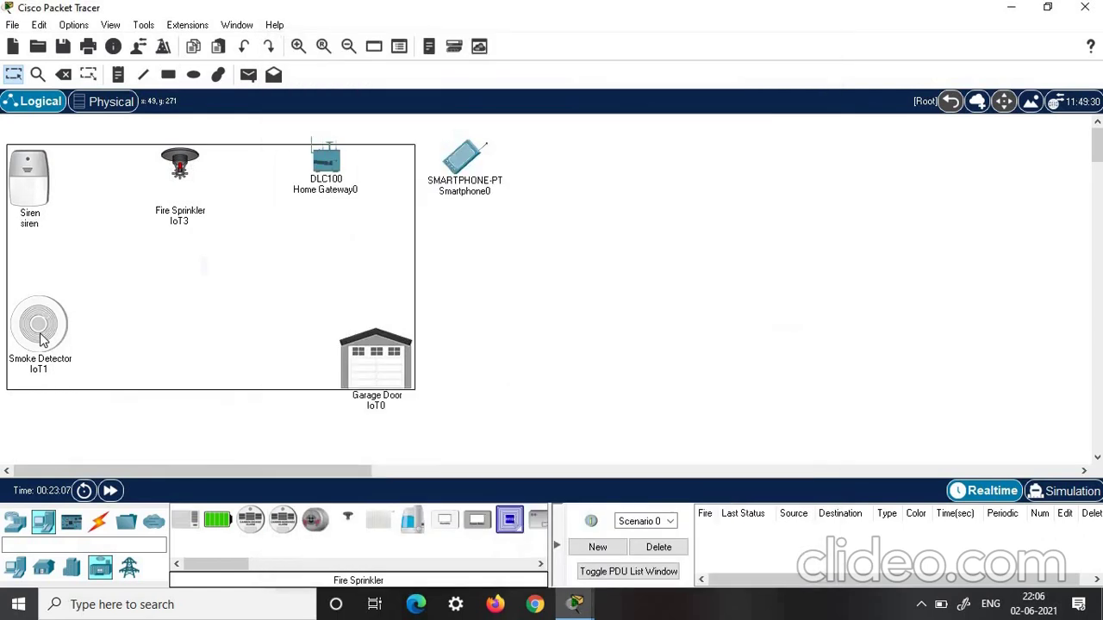
click(39, 336)
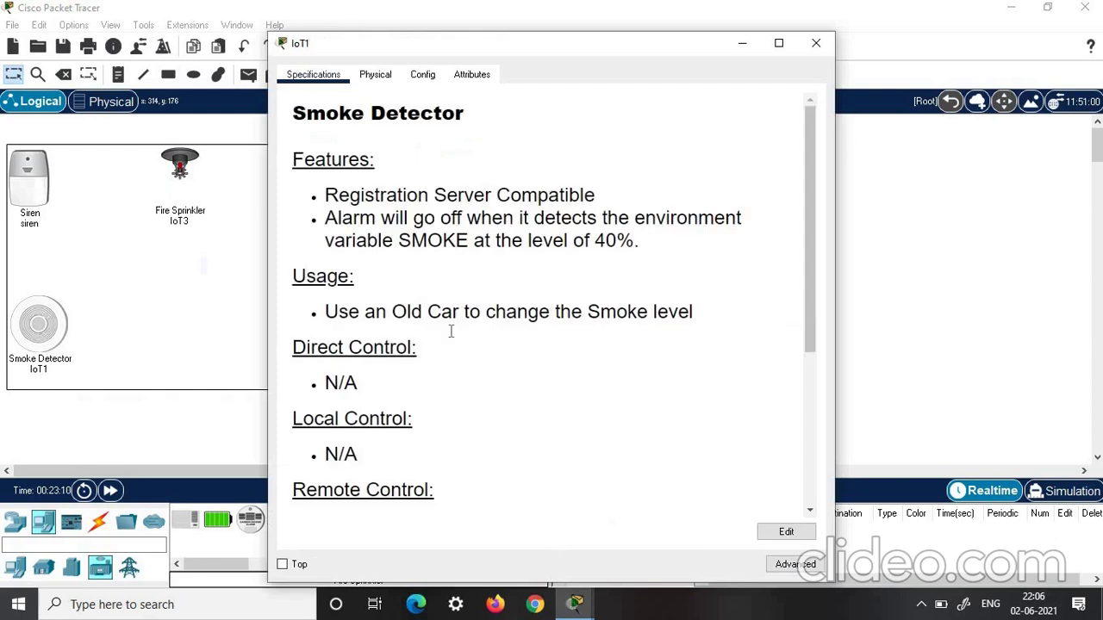
scroll(451, 328, down, 3)
scroll(450, 329, up, 3)
click(421, 75)
click(507, 143)
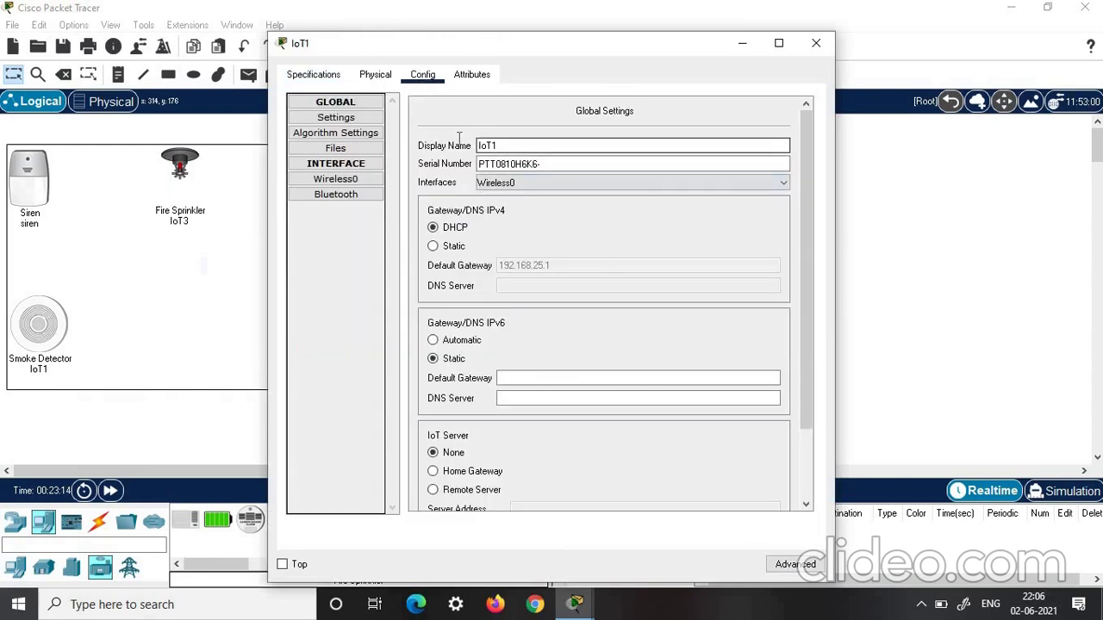
key(ctrl+a)
text(smoke dete)
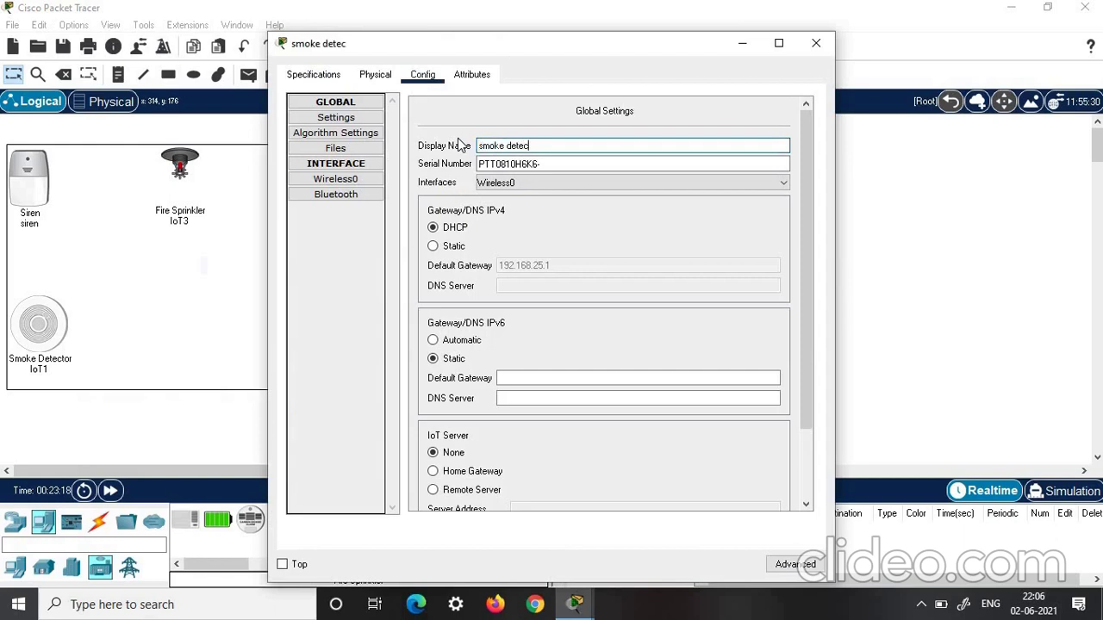
scroll(456, 379, down, 2)
click(457, 385)
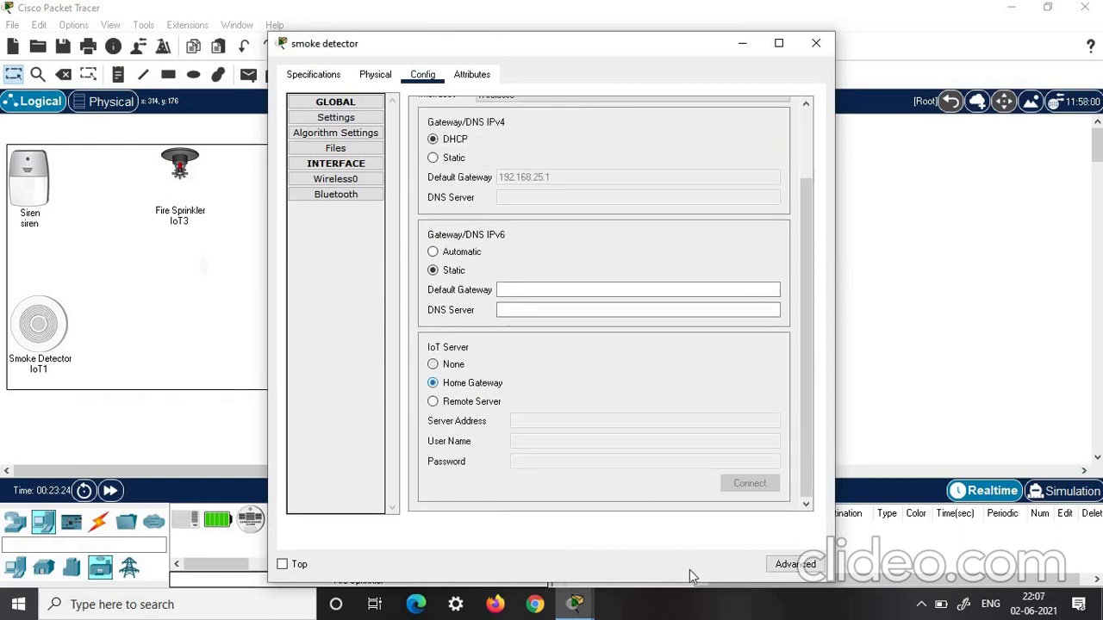
Keep the smoke detector's PT-IOT-NM-1W wireless network adapter
click(791, 565)
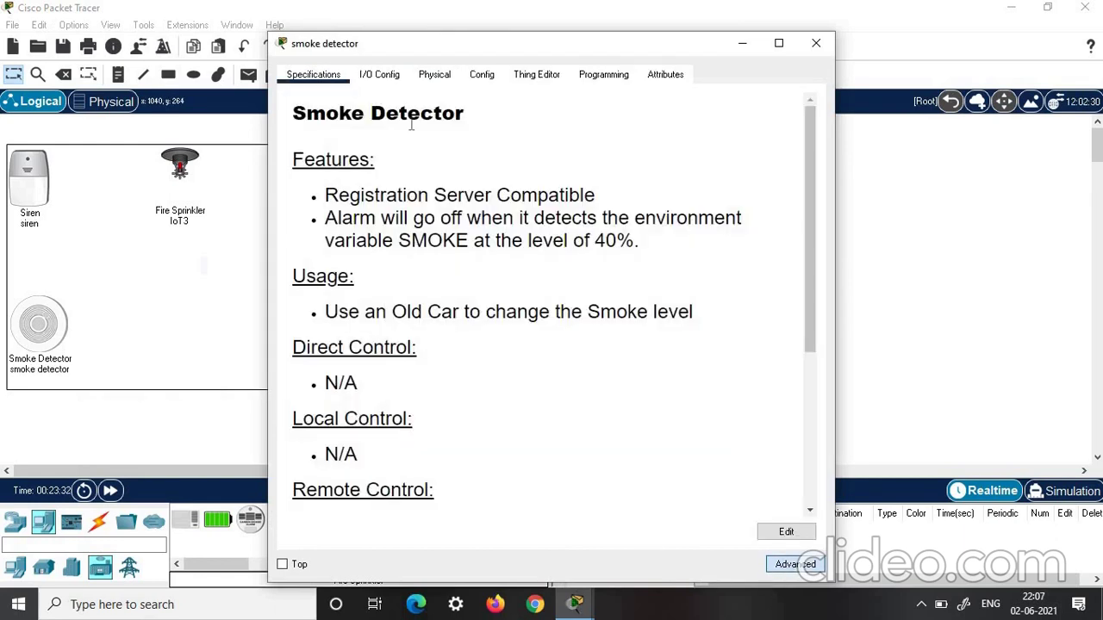
click(379, 77)
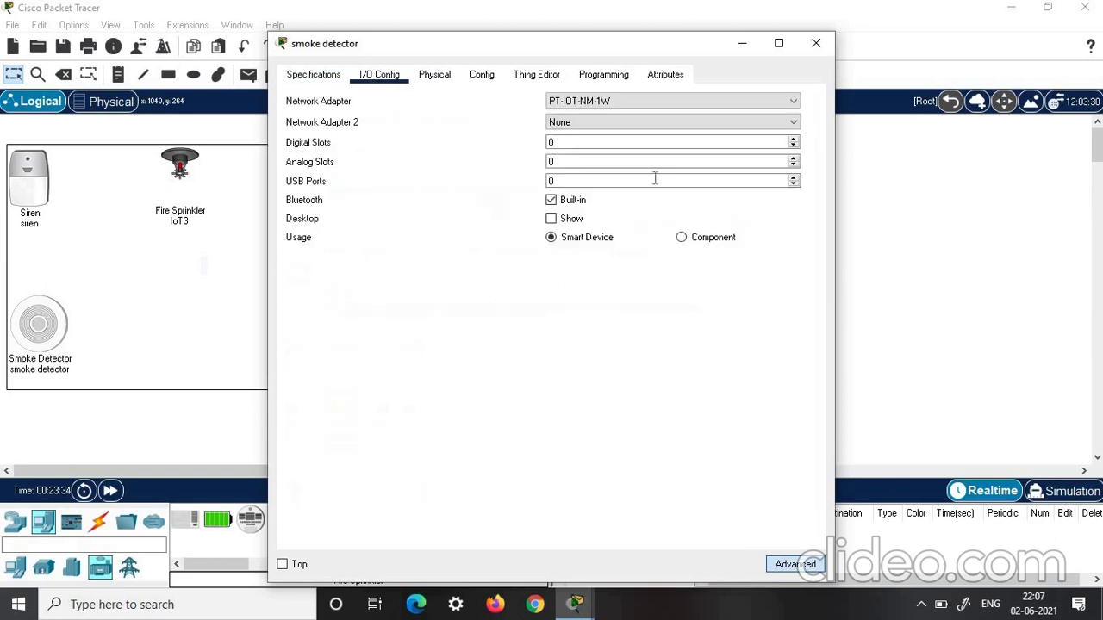
click(612, 100)
click(597, 156)
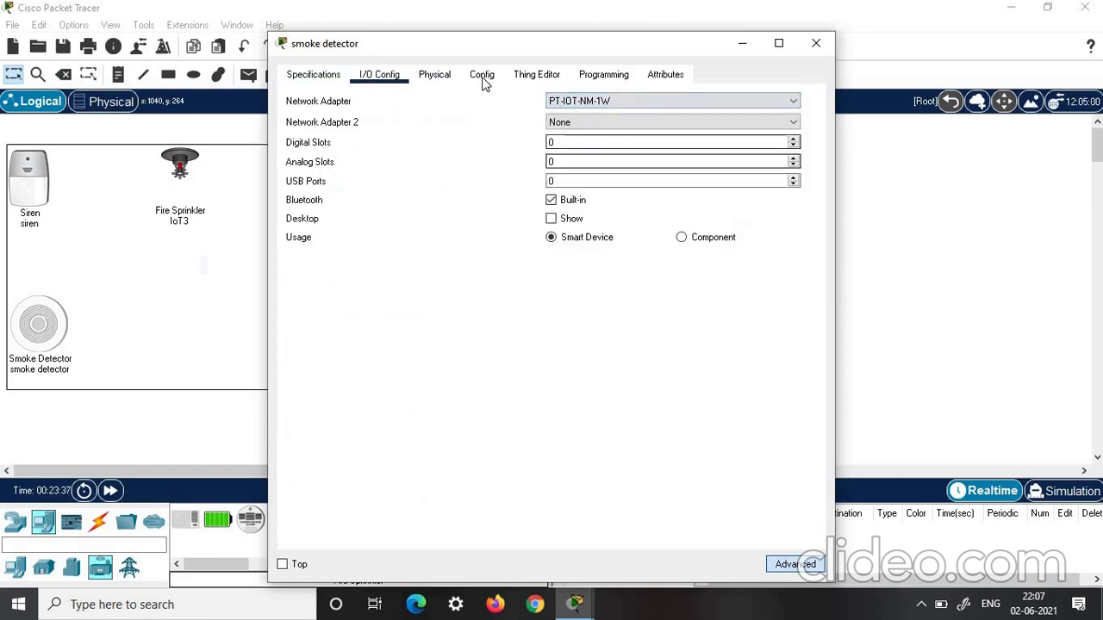
click(481, 75)
Set the smoke detector's Wireless0 to WPA2-PSK with the gateway pass phrase
click(335, 179)
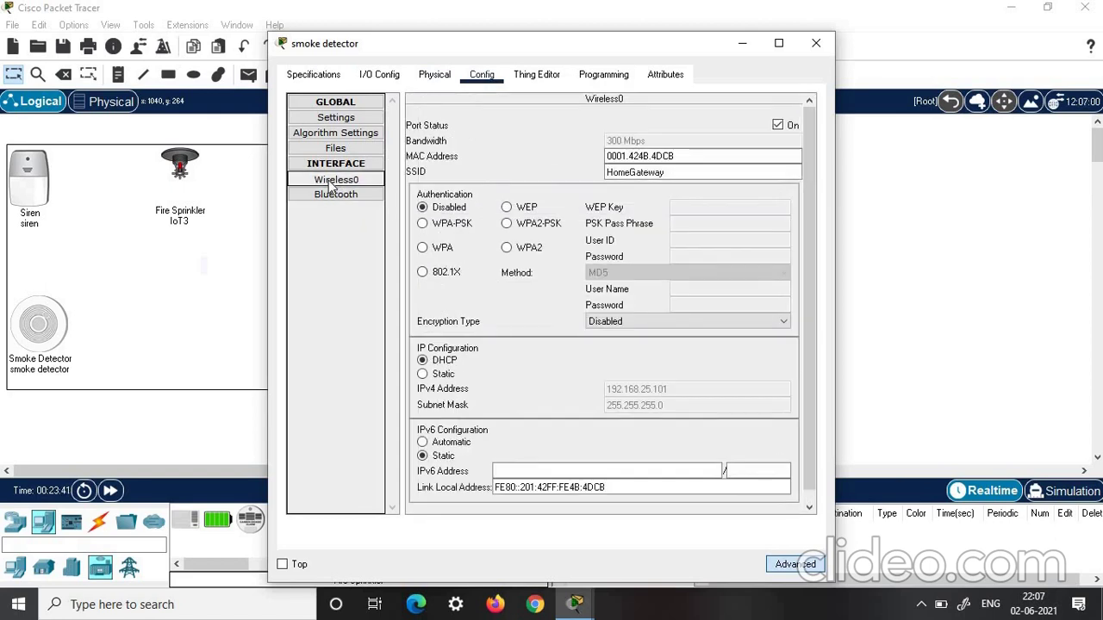
click(506, 223)
click(677, 225)
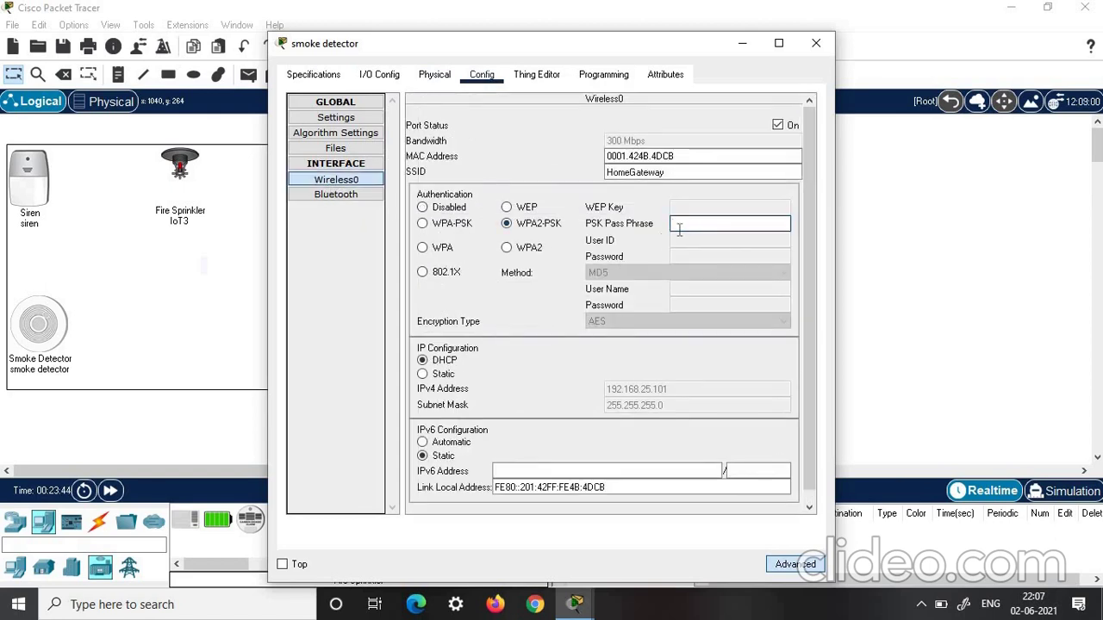
text(connect)
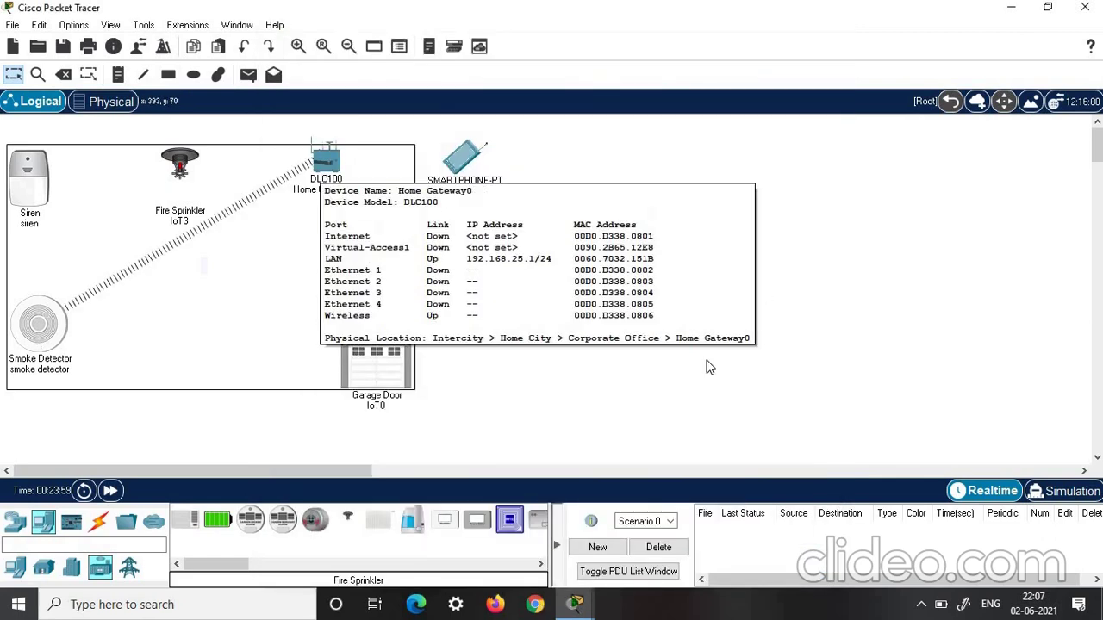
click(379, 356)
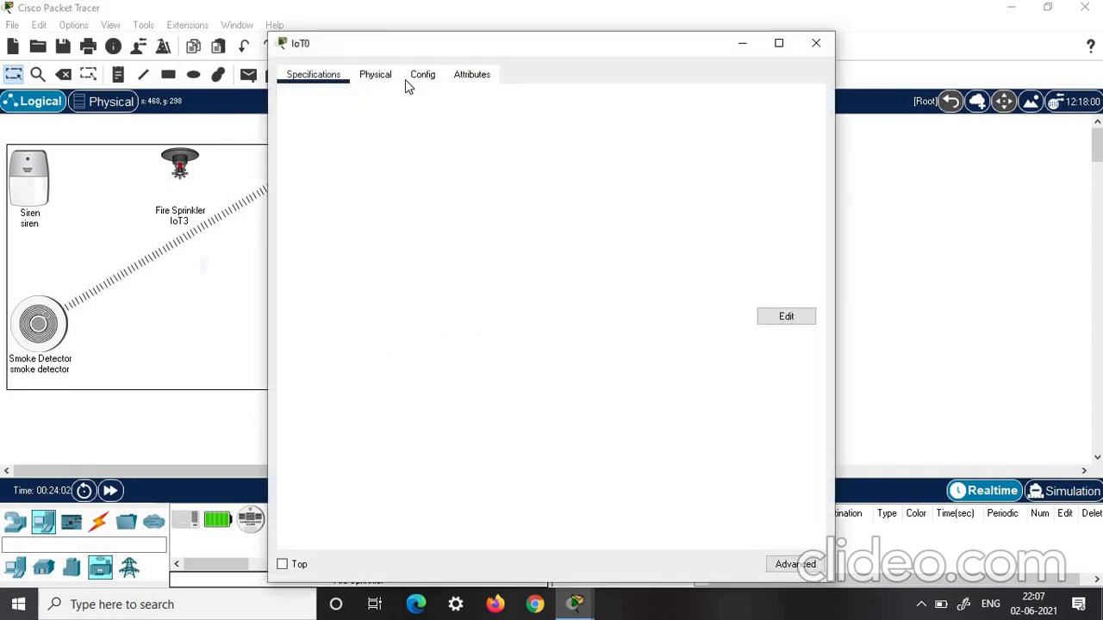
Rename the garage door to 'garrage door' and register it with the Home Gateway IoT server
scroll(500, 176, down, 1)
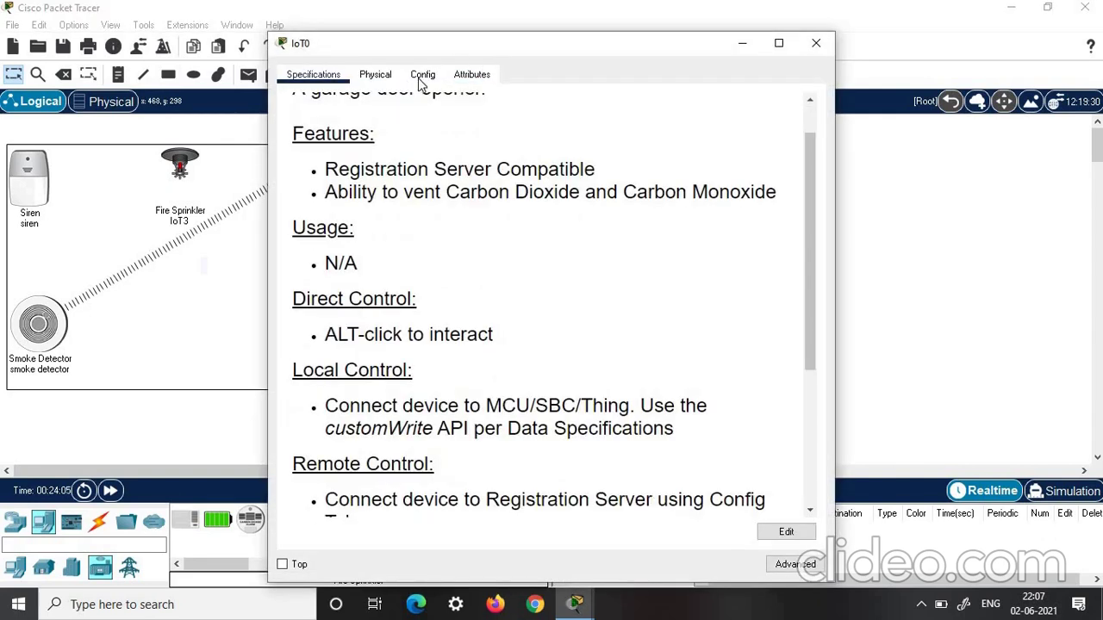
click(420, 75)
click(480, 146)
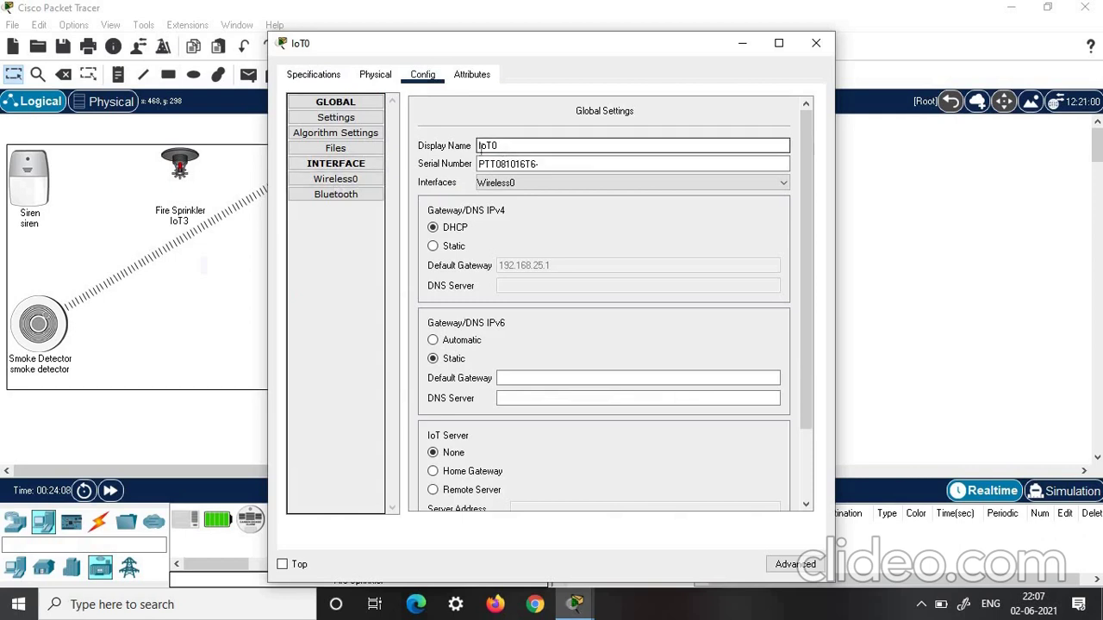
key(ctrl+a)
text(garrage door)
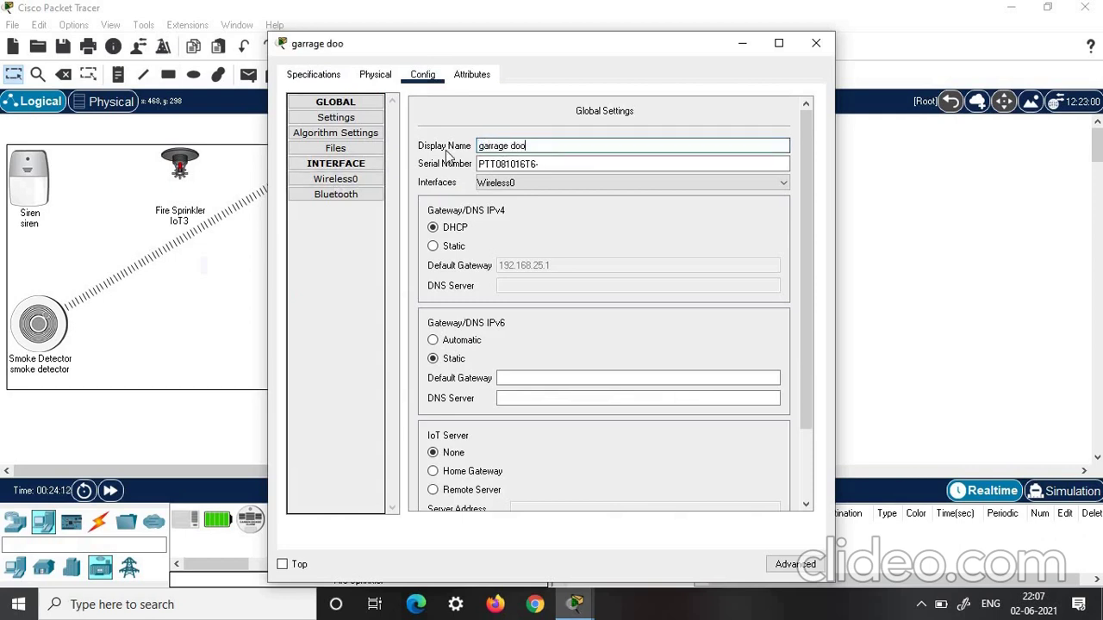
scroll(449, 405, down, 2)
click(433, 384)
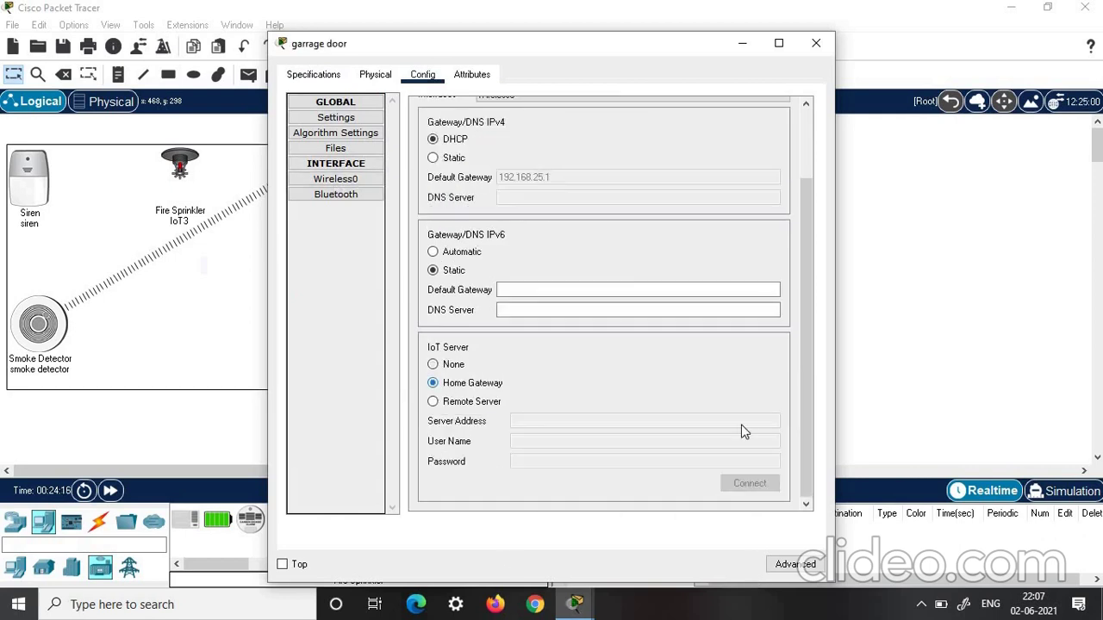
Keep the PT-IOT-NM-1W adapter and secure the garage door's Wireless0 with WPA2-PSK and a pass phrase
click(793, 565)
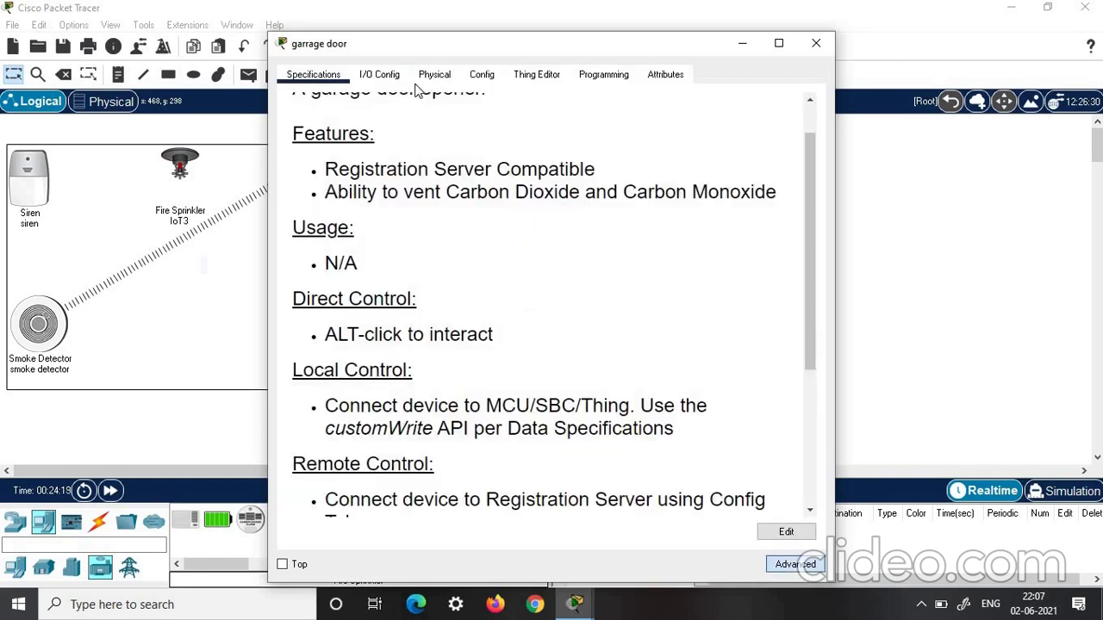
click(381, 76)
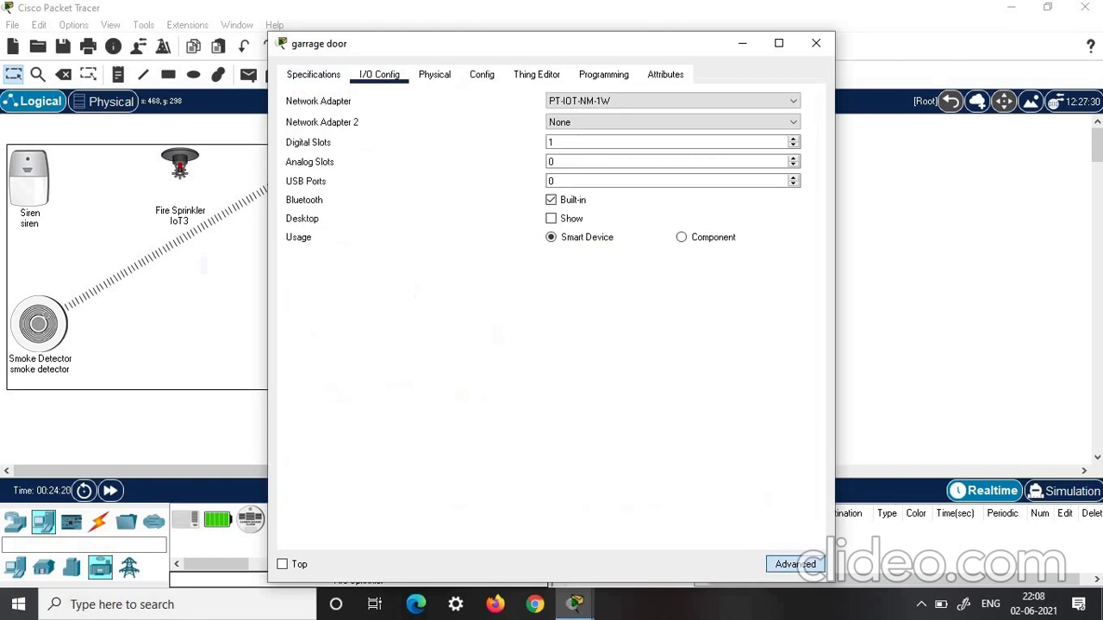
click(611, 102)
click(604, 158)
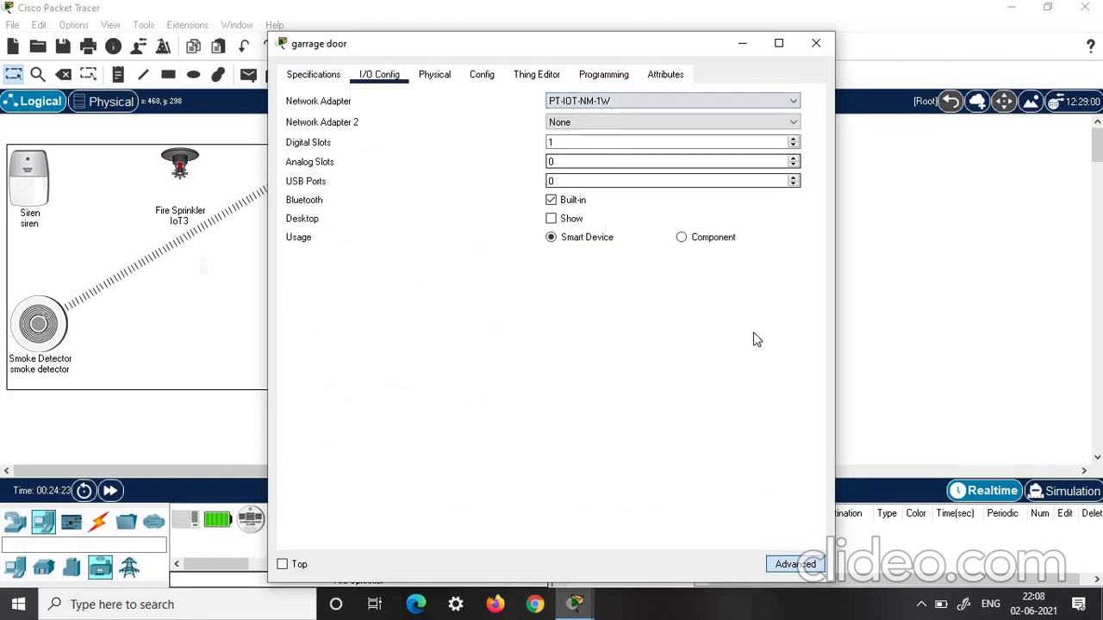
click(481, 74)
click(330, 182)
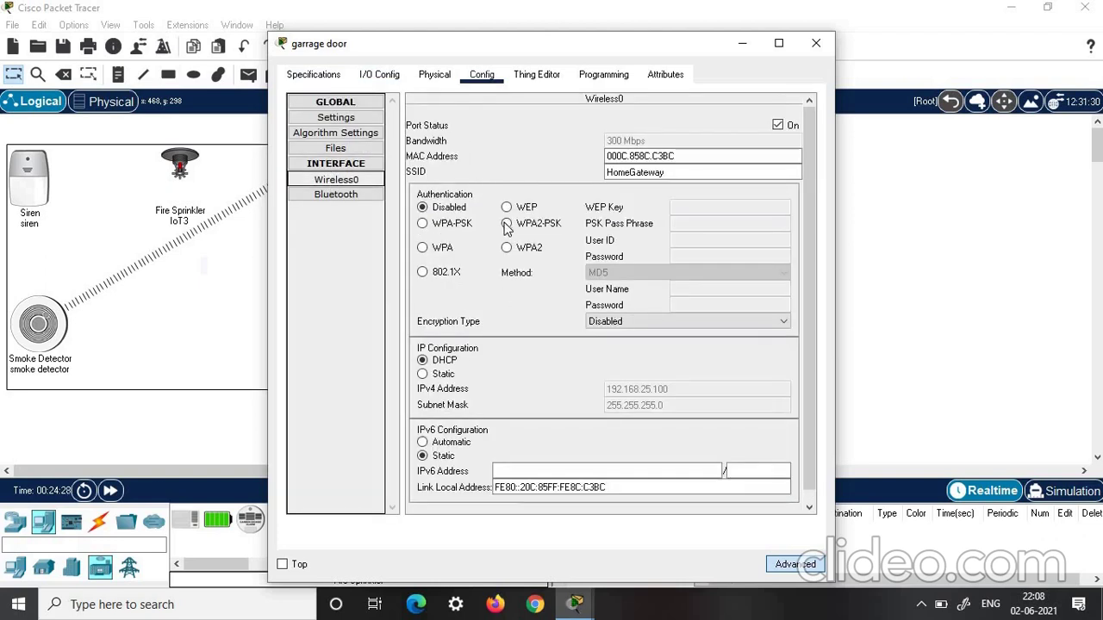
click(507, 224)
text(connection)
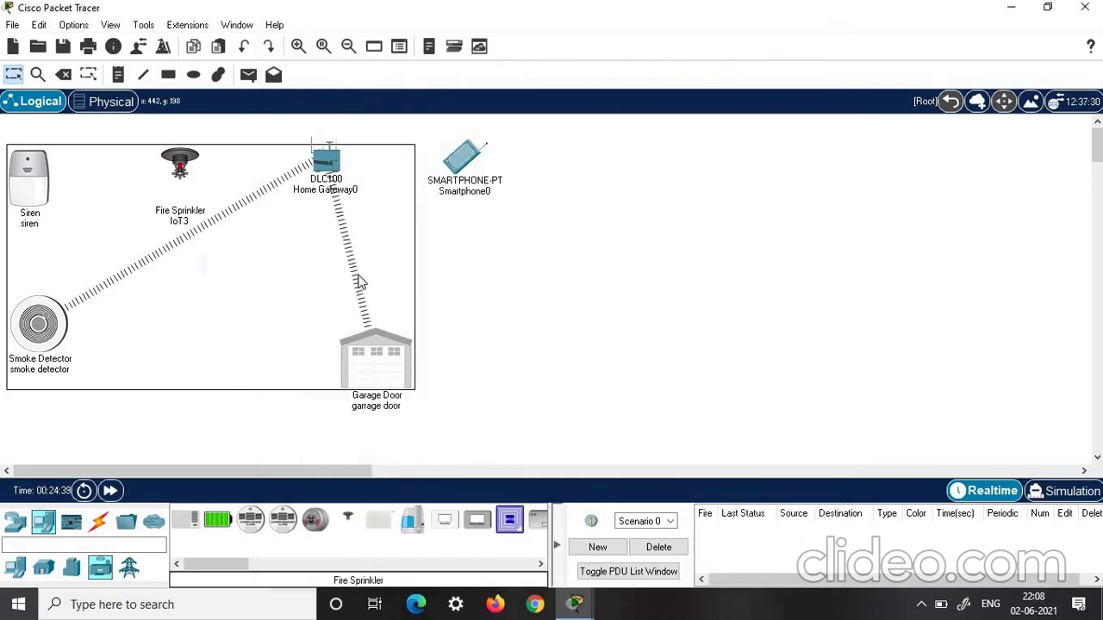
Rename IoT3 to 'sprinkler' and register it with the Home Gateway IoT server
alt+click(180, 164)
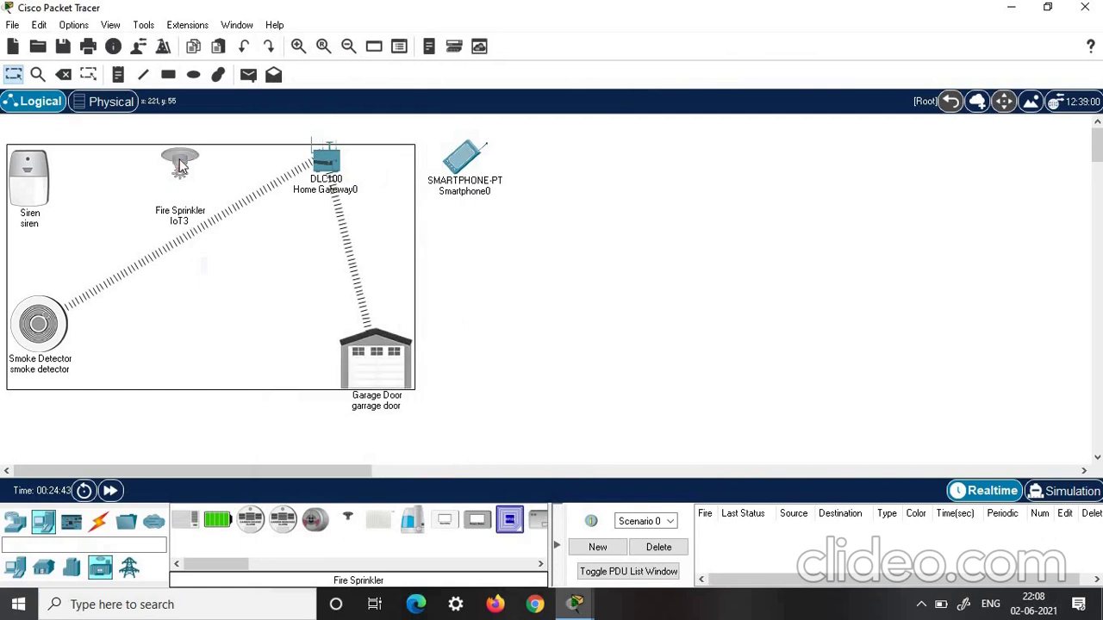
click(179, 164)
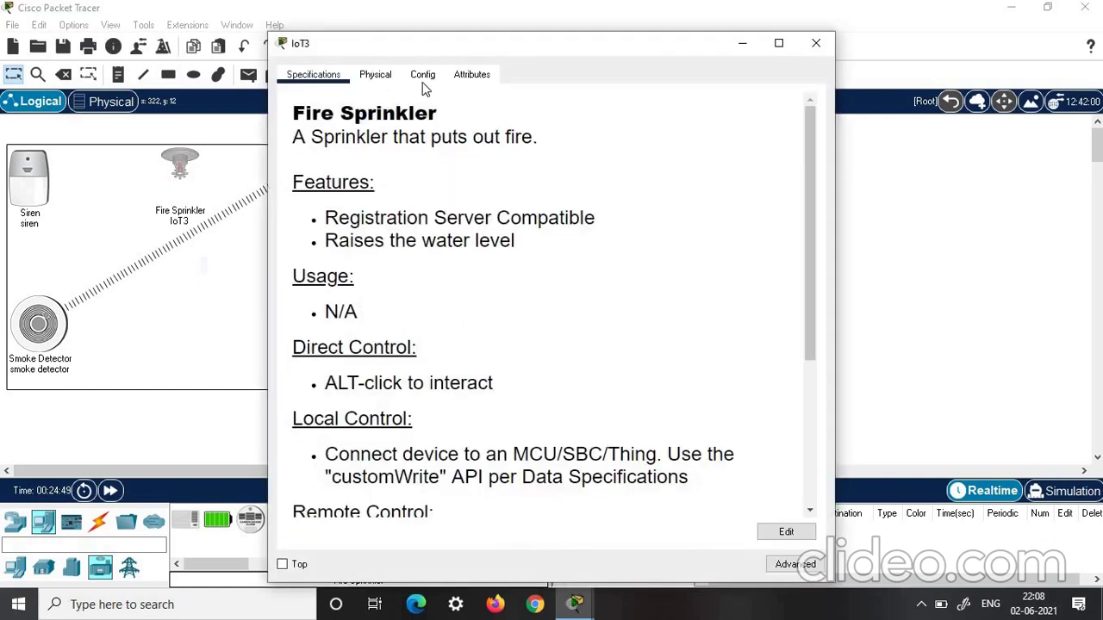
click(422, 76)
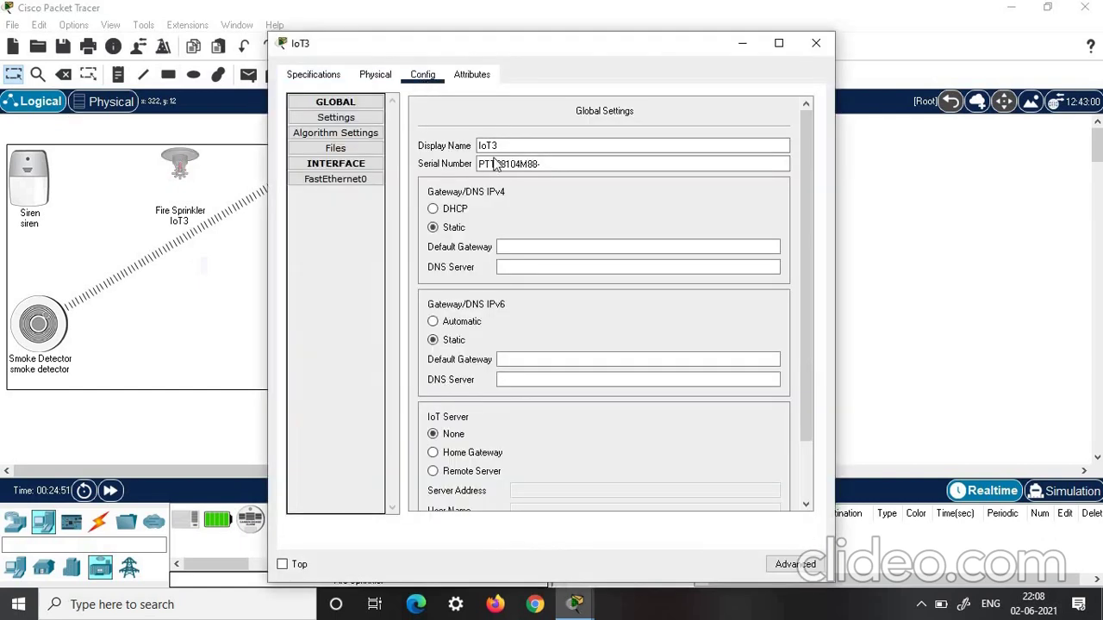
drag(501, 146, 457, 148)
text(spri)
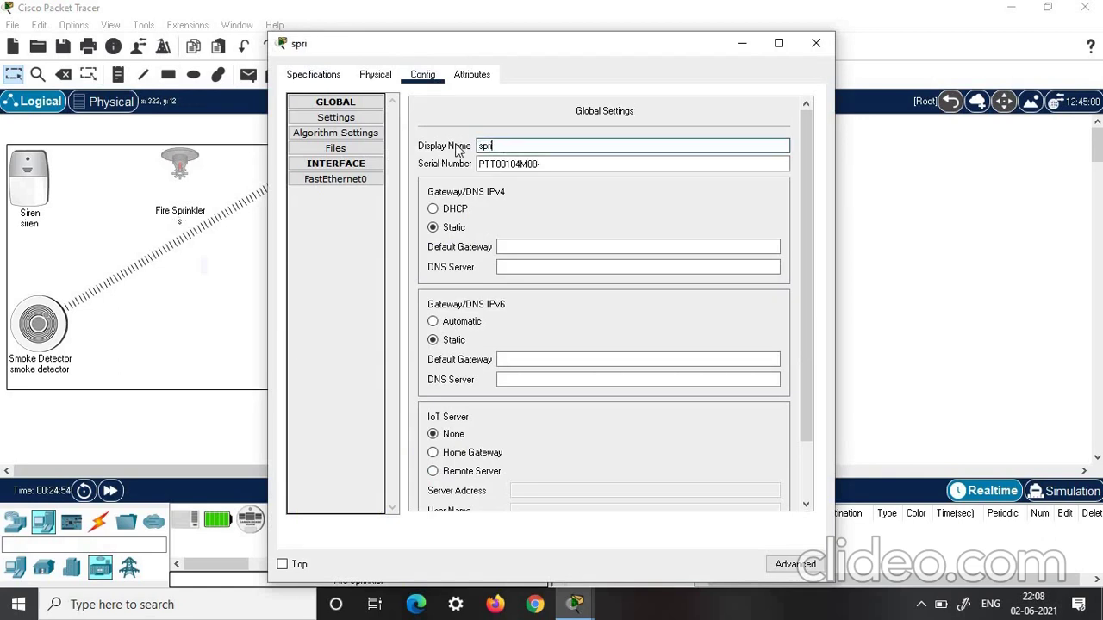
text(nkler)
scroll(603, 345, down, 2)
click(432, 382)
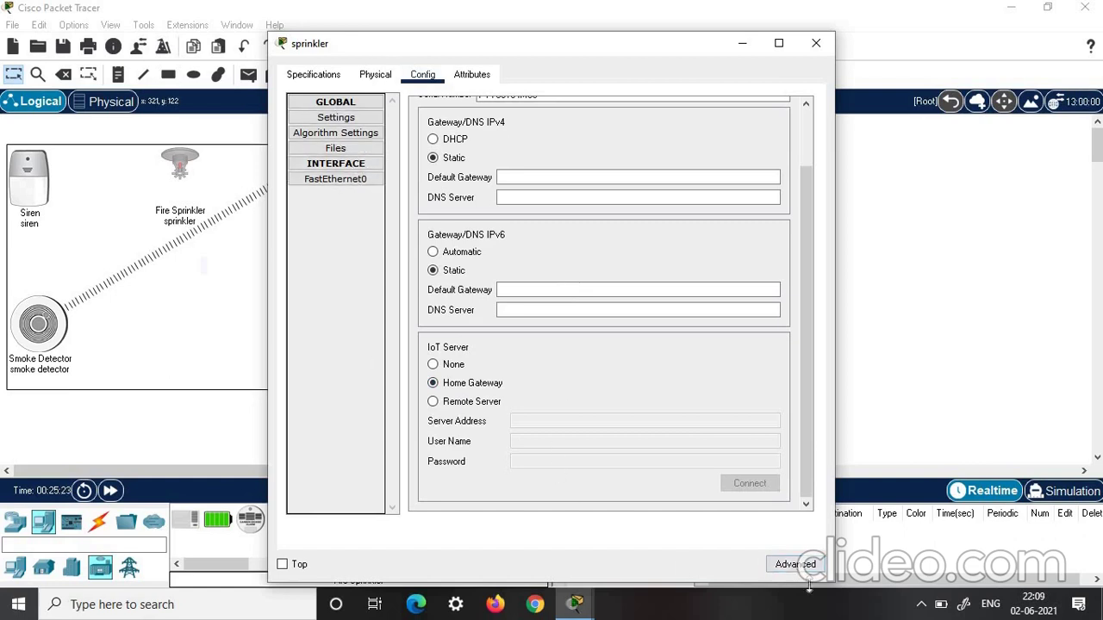
Fit the PT-IOT-NM-1W adapter and secure the sprinkler's Wireless0 with WPA2-PSK and a pass phrase
click(786, 567)
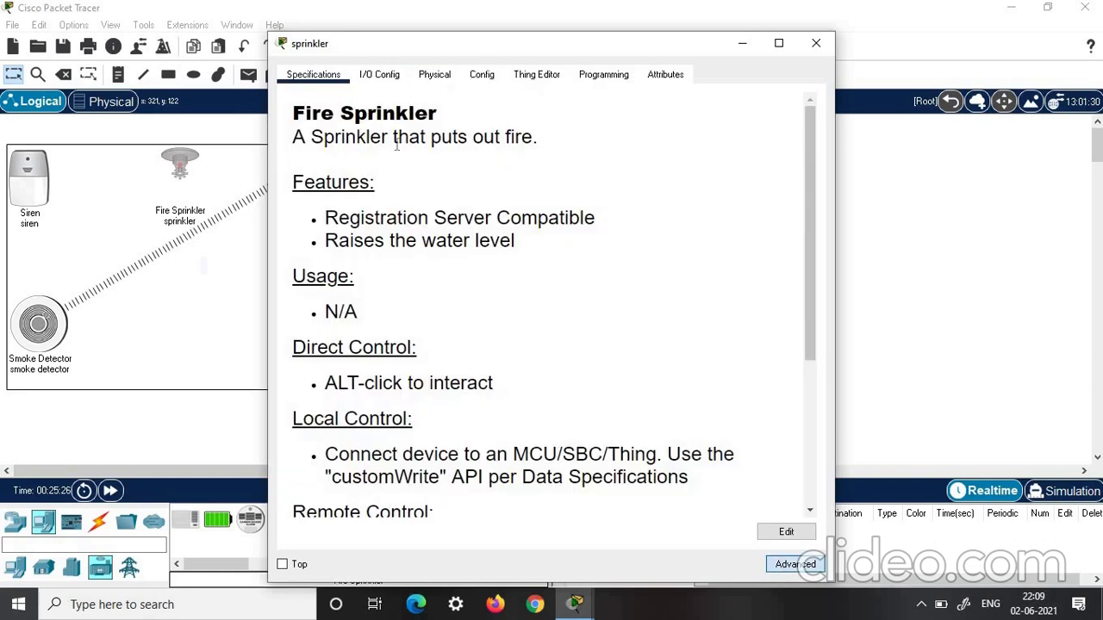
click(379, 76)
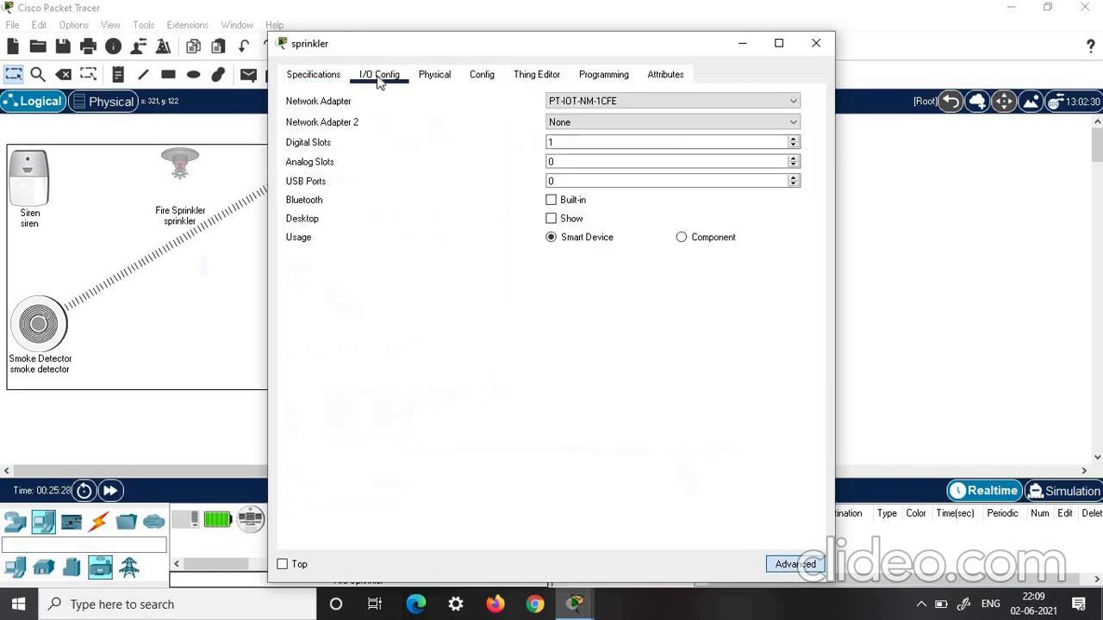
click(650, 102)
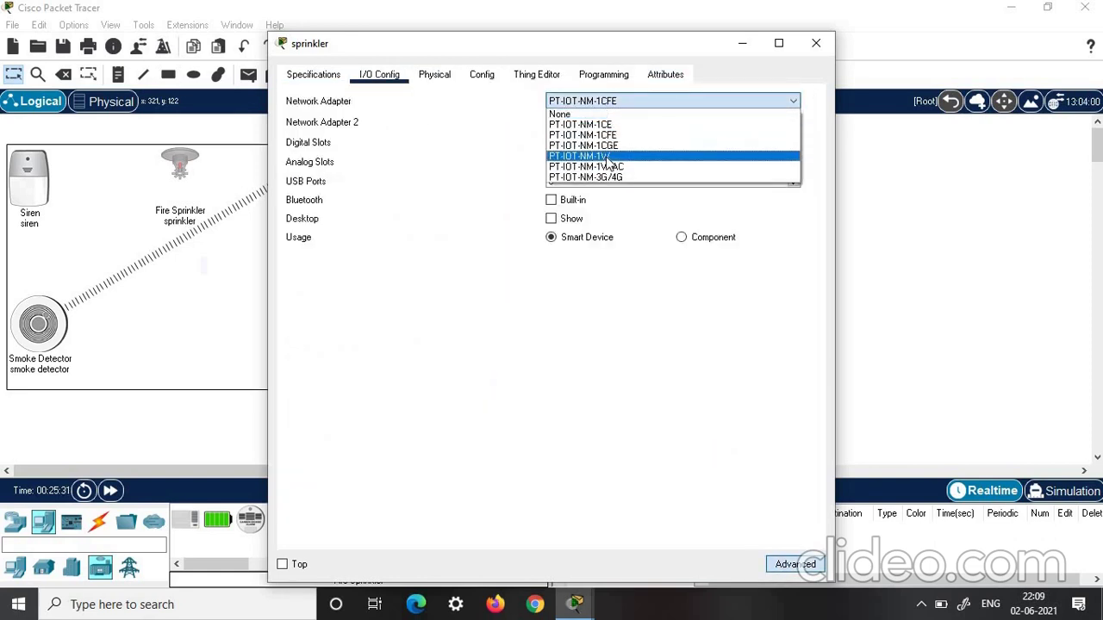
click(606, 157)
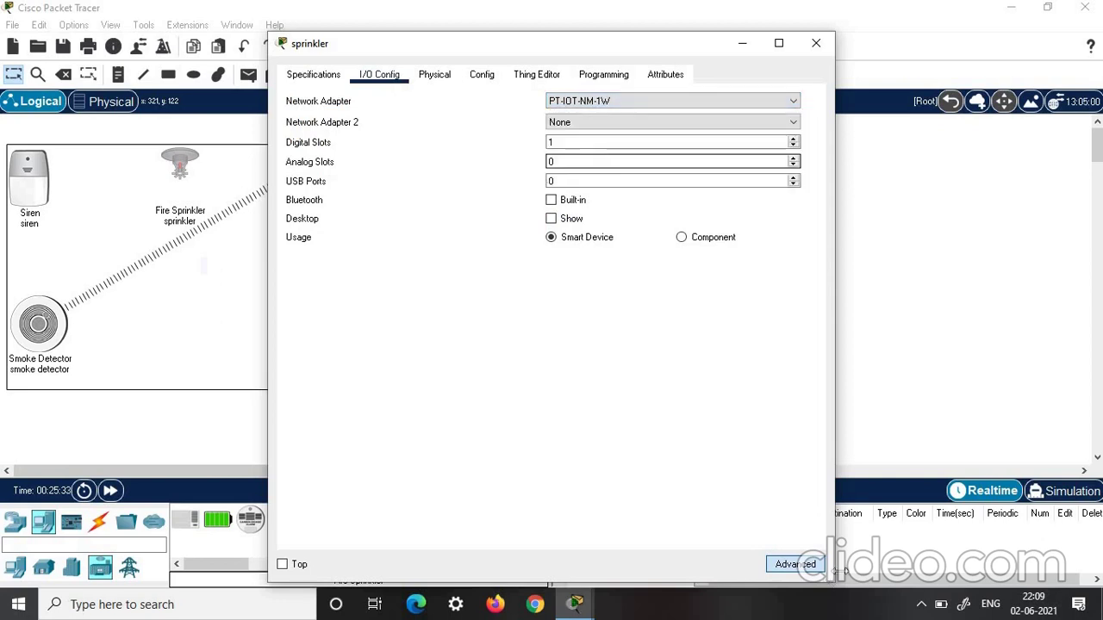
click(489, 77)
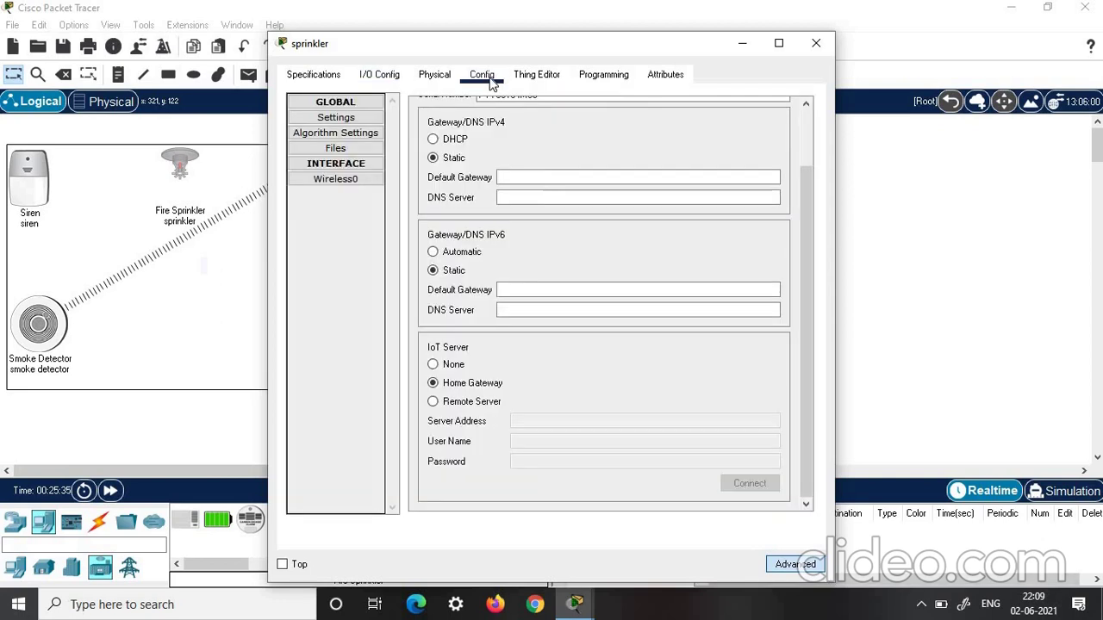
click(317, 183)
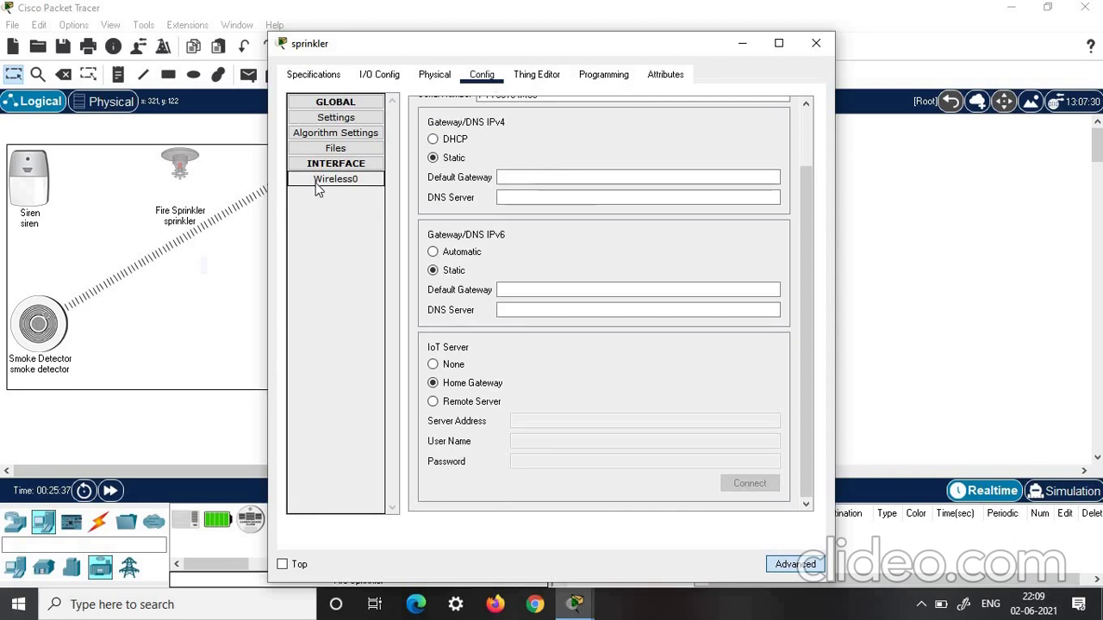
click(507, 223)
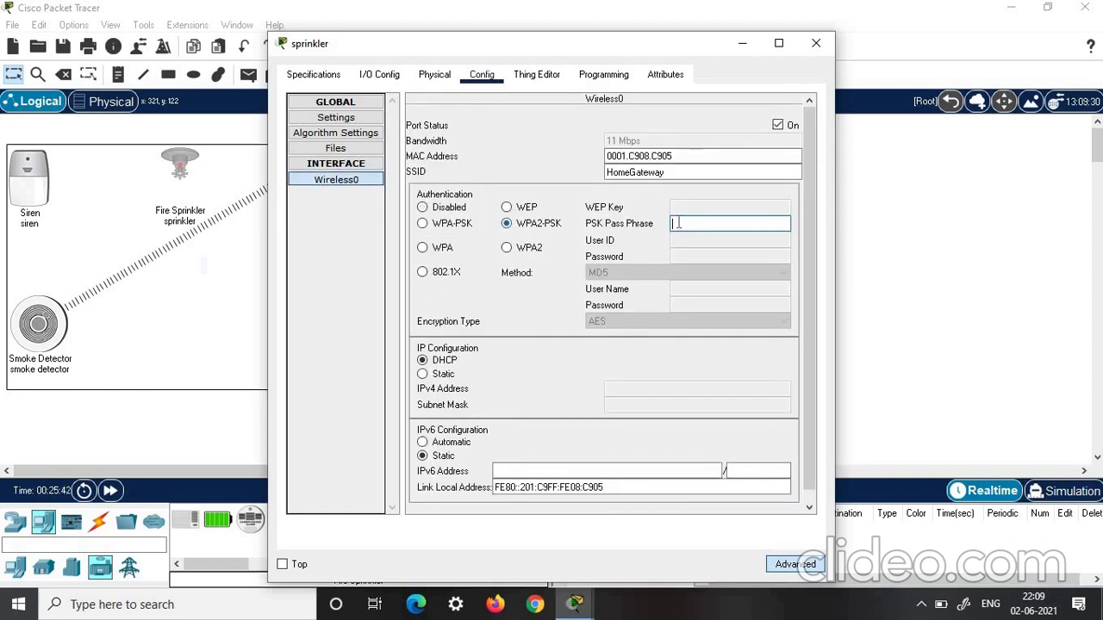
click(678, 222)
text(connect)
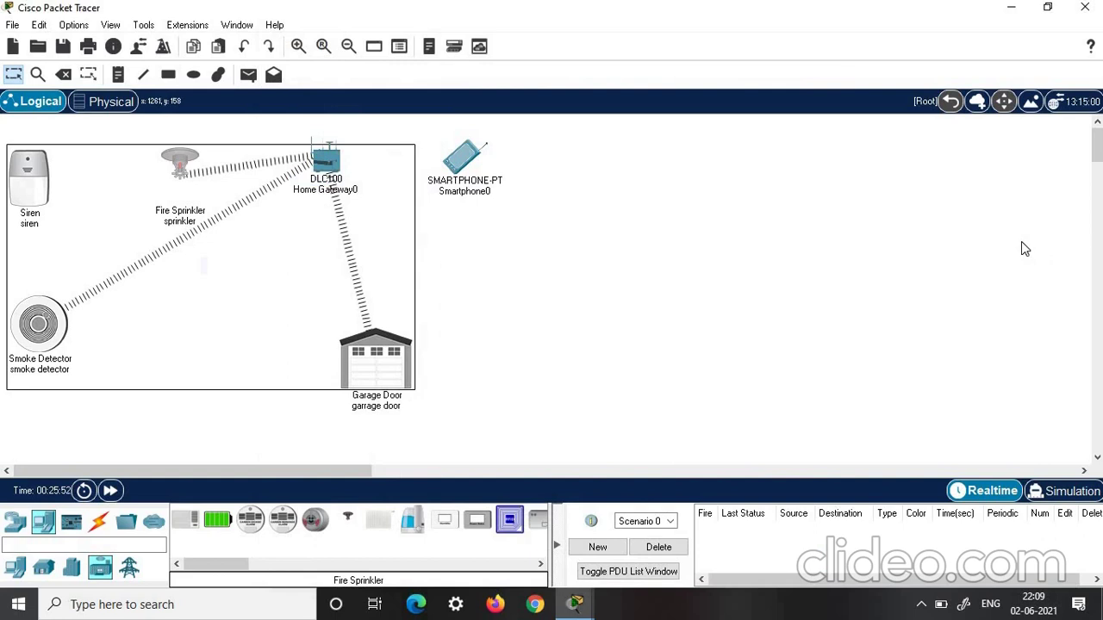
Verify the siren's Wireless0 WPA2-PSK settings on HomeGateway and its PT-IOT-NM-1W adapter
click(29, 176)
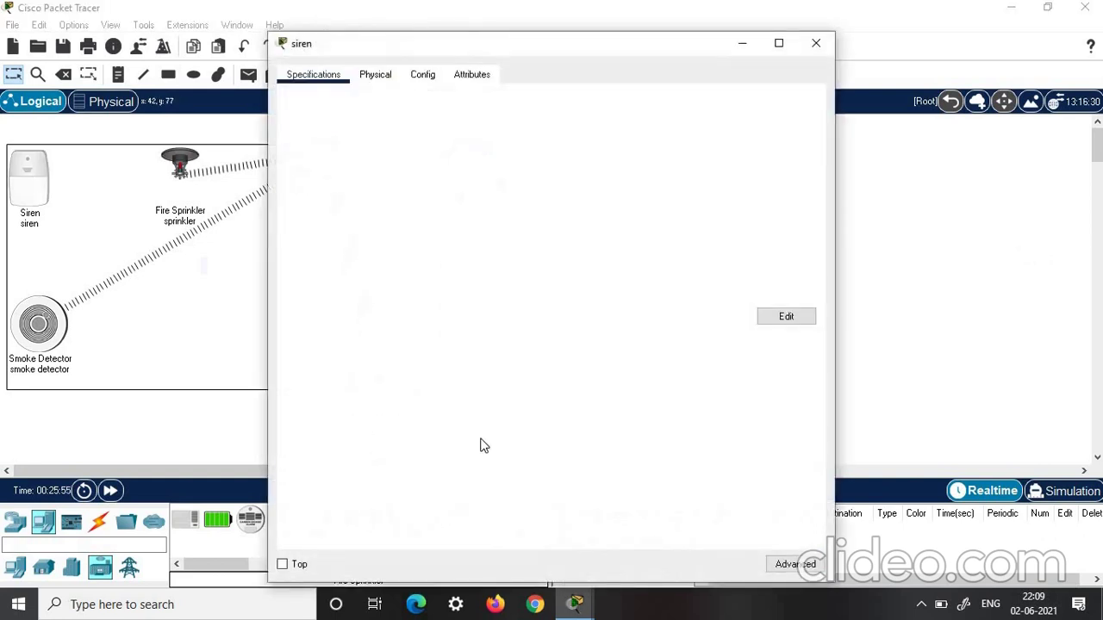
click(376, 76)
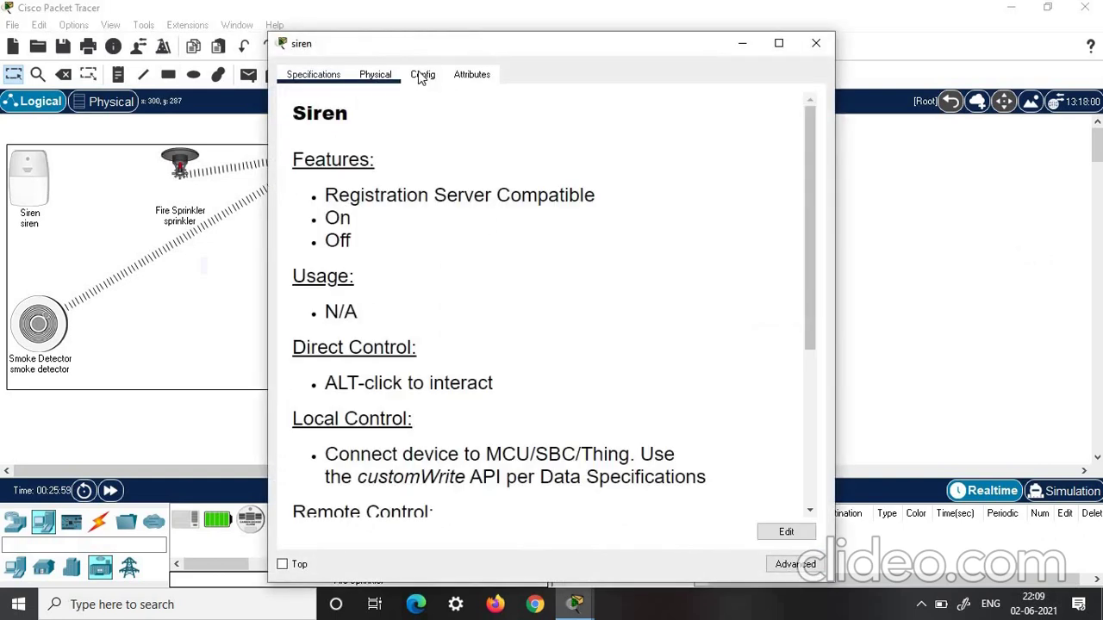
click(421, 76)
scroll(395, 213, down, 5)
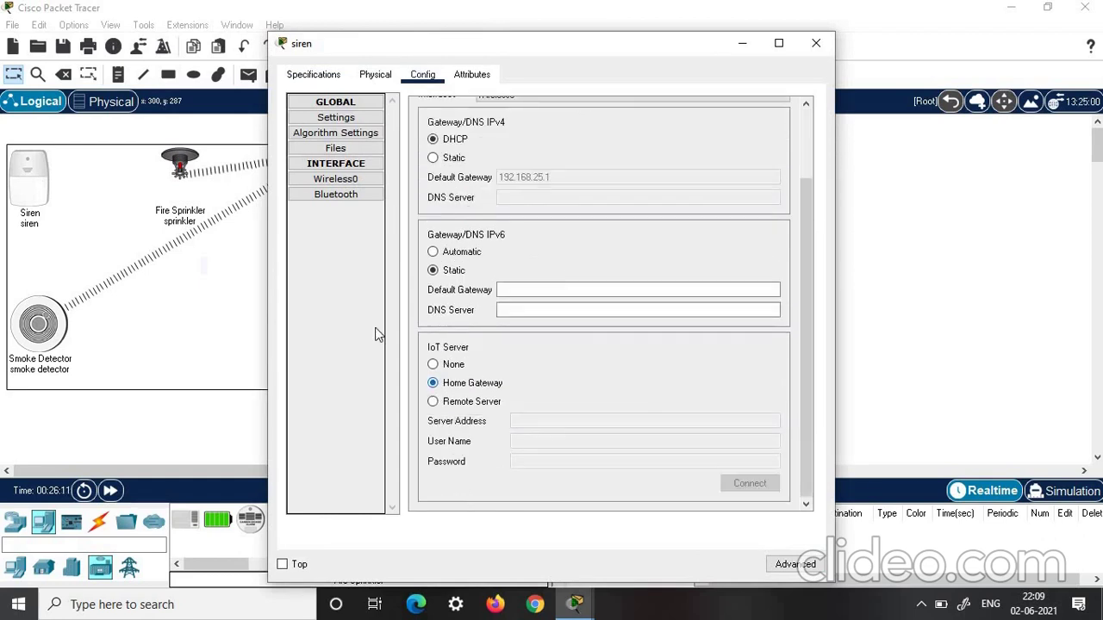
click(352, 180)
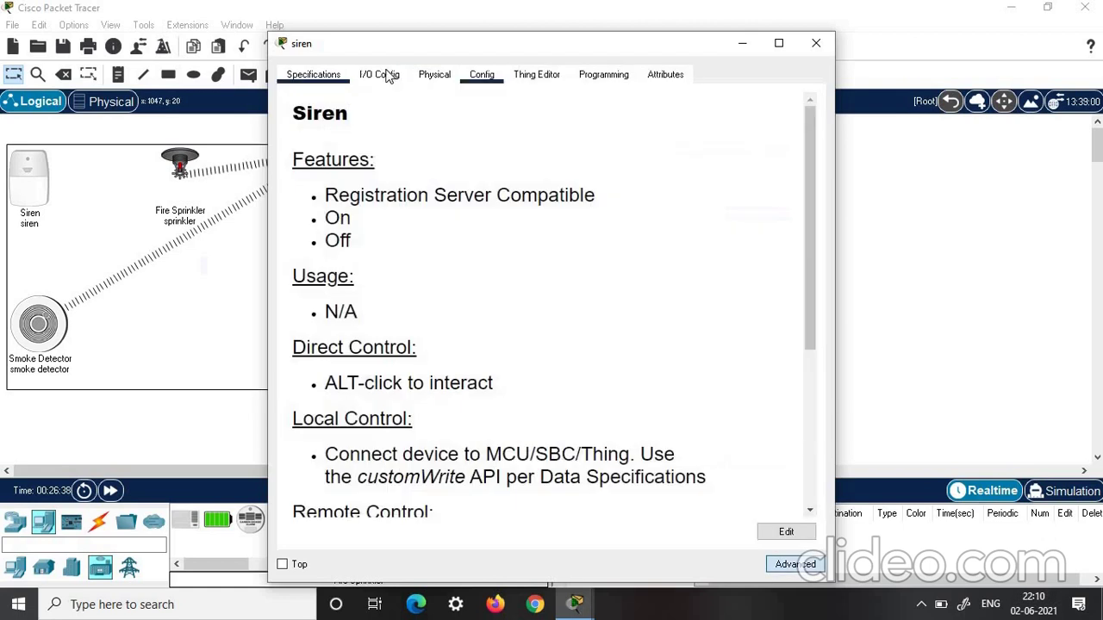
click(387, 76)
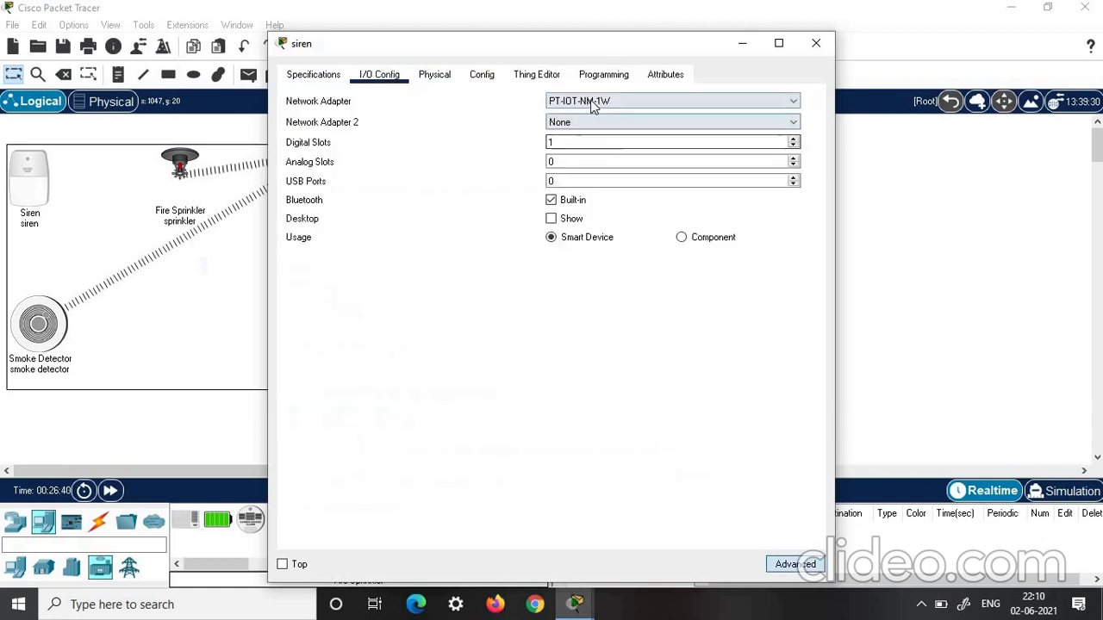
click(590, 104)
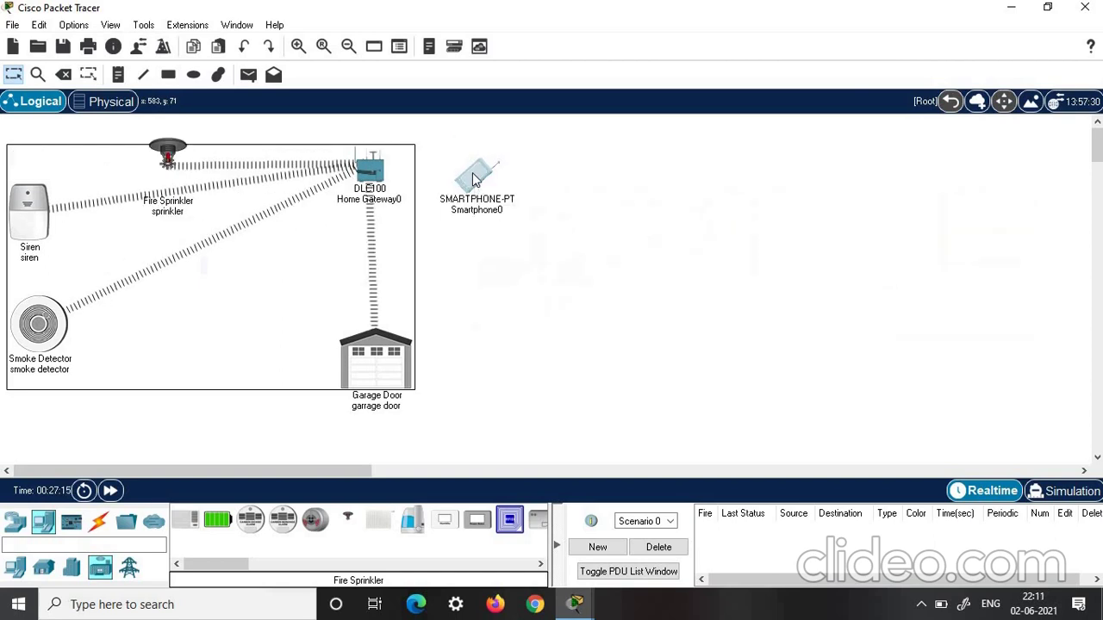
Set Smartphone0's Wireless0 SSID to HomeGateway with WPA2-PSK and the gateway pass phrase
click(473, 178)
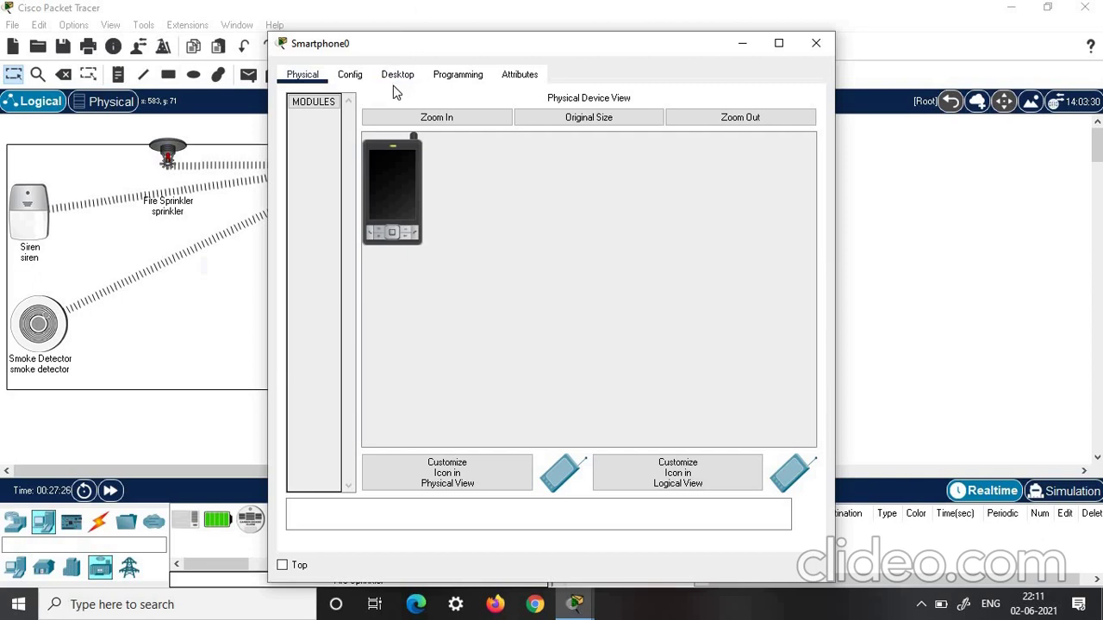
click(351, 76)
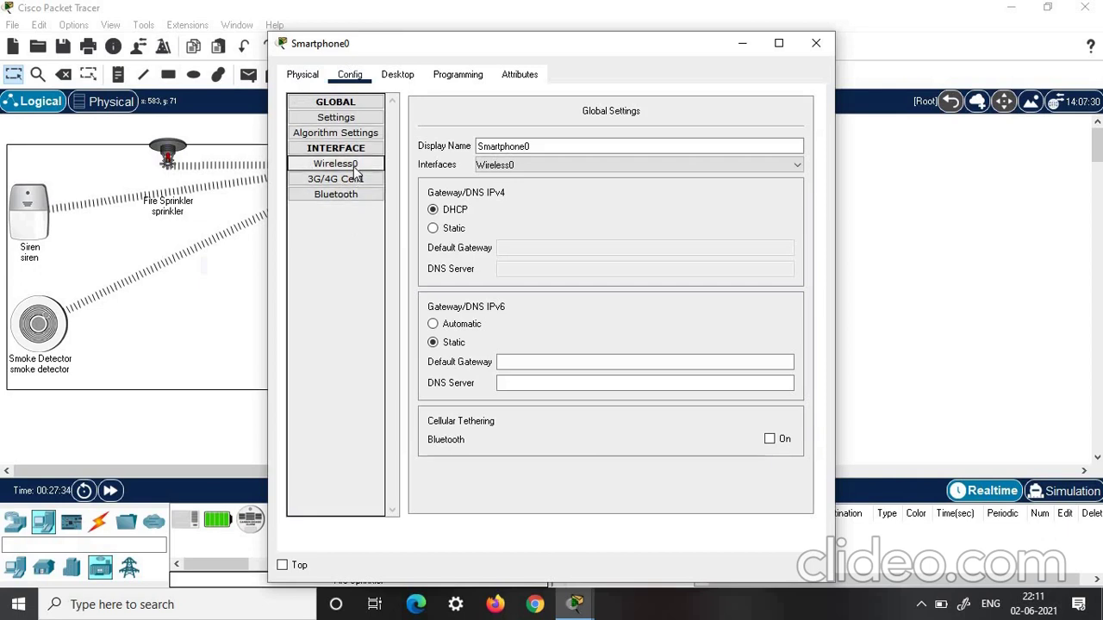
click(344, 164)
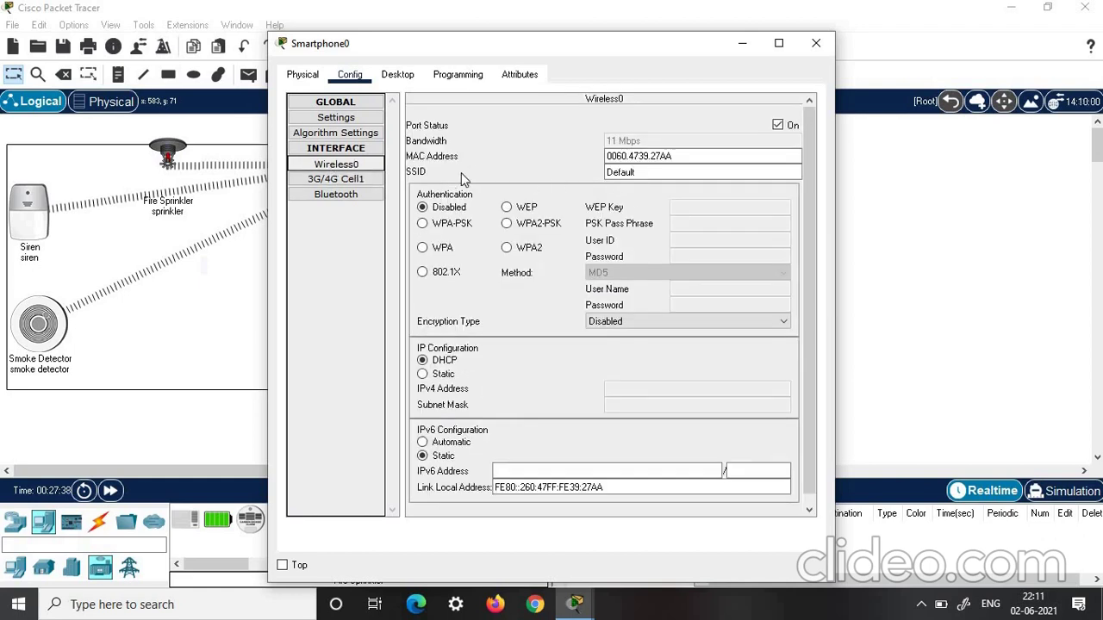
key(Tab)
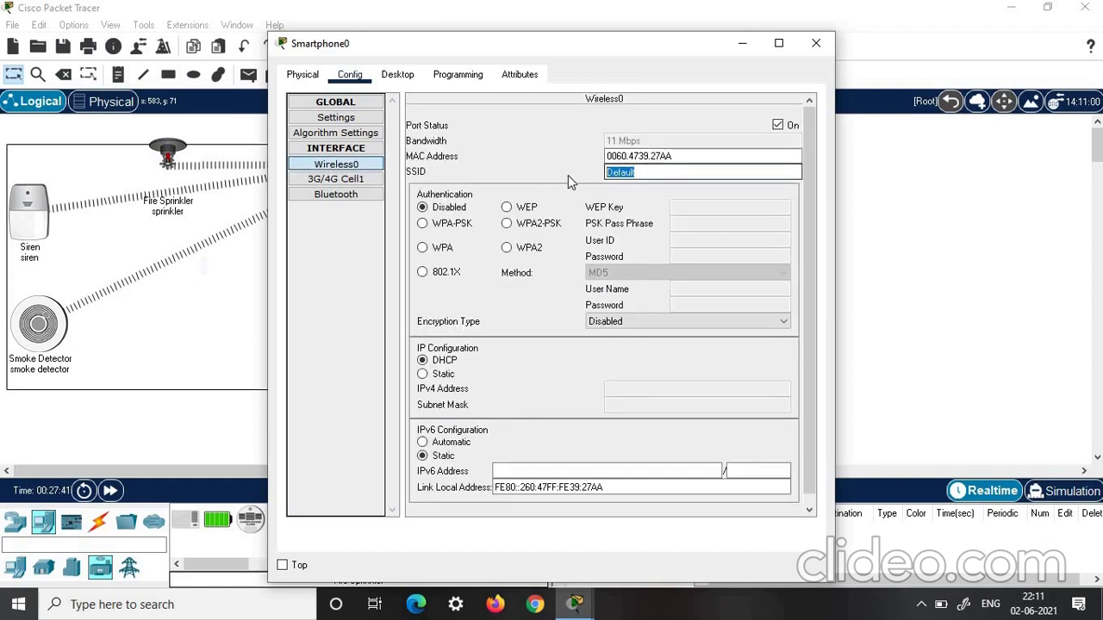
text(HomeGateway)
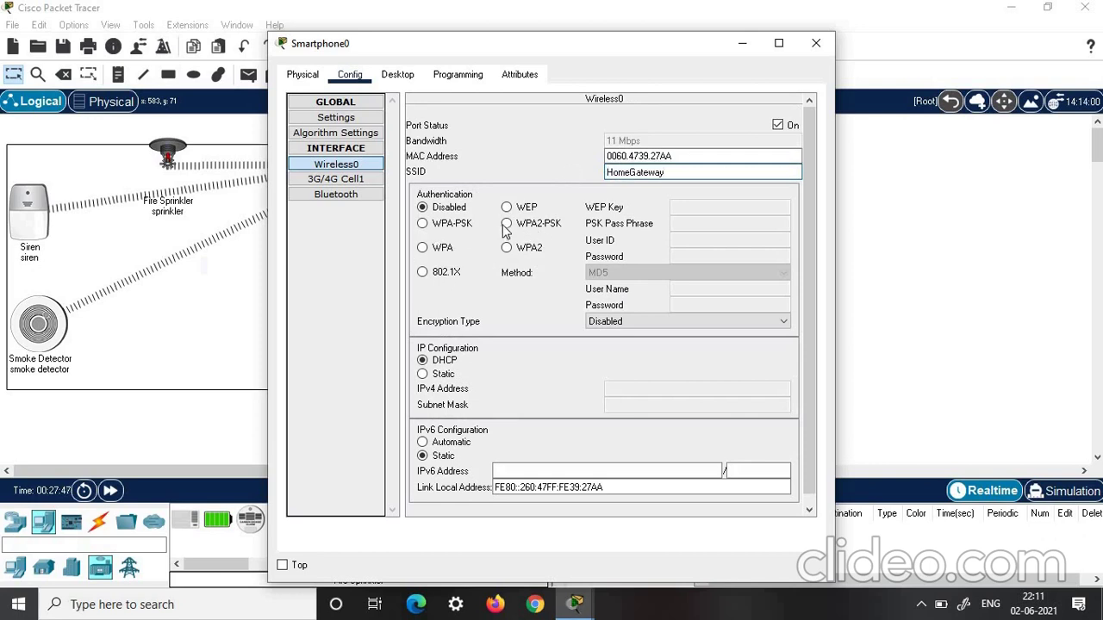
click(655, 260)
click(507, 223)
click(703, 226)
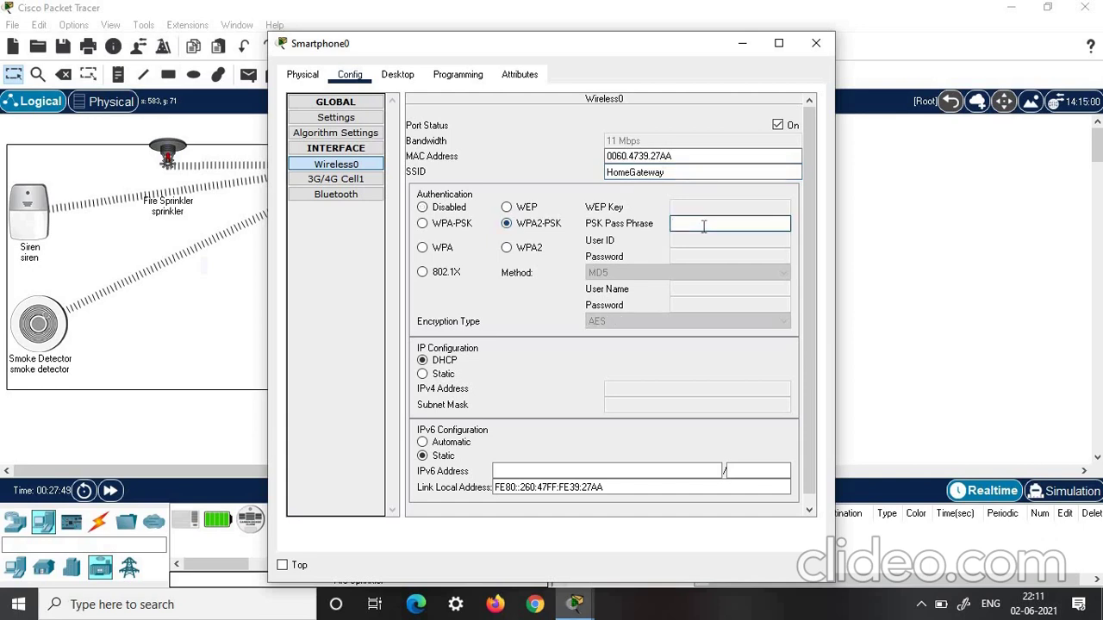
text(connectiot)
scroll(579, 242, down, 1)
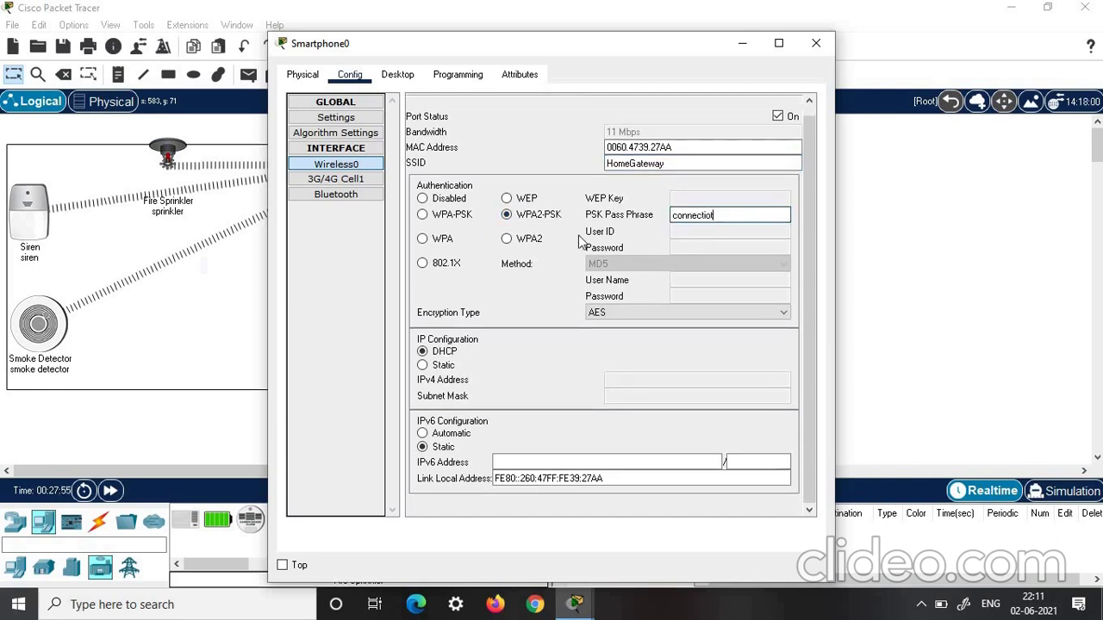
click(818, 46)
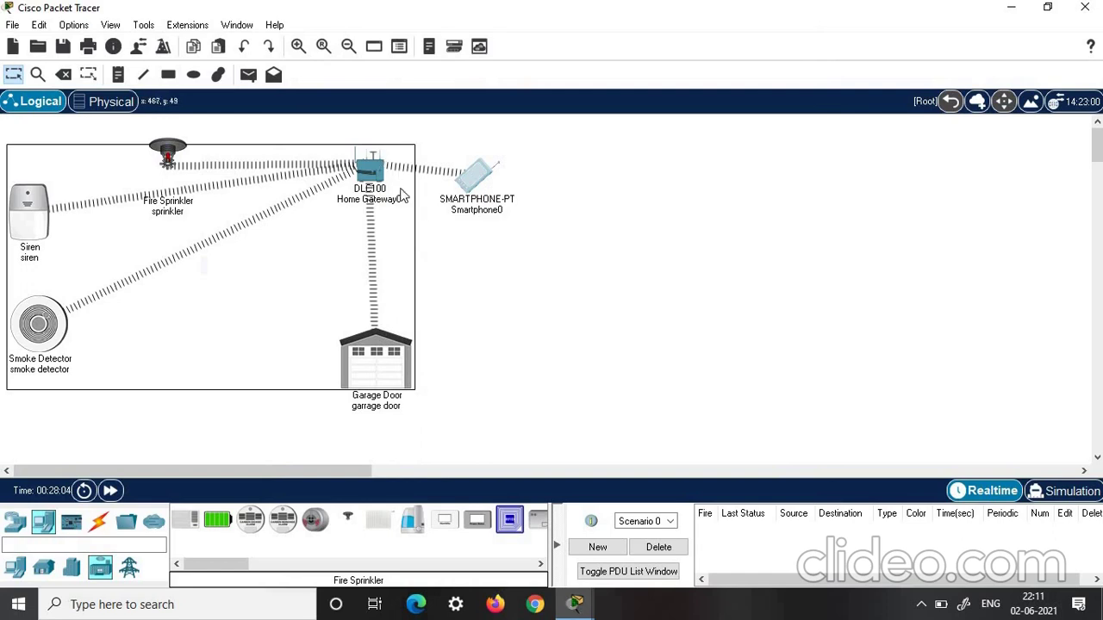
Launch Smartphone0's Web Browser and enter 192.168.25.1 as the address
click(481, 177)
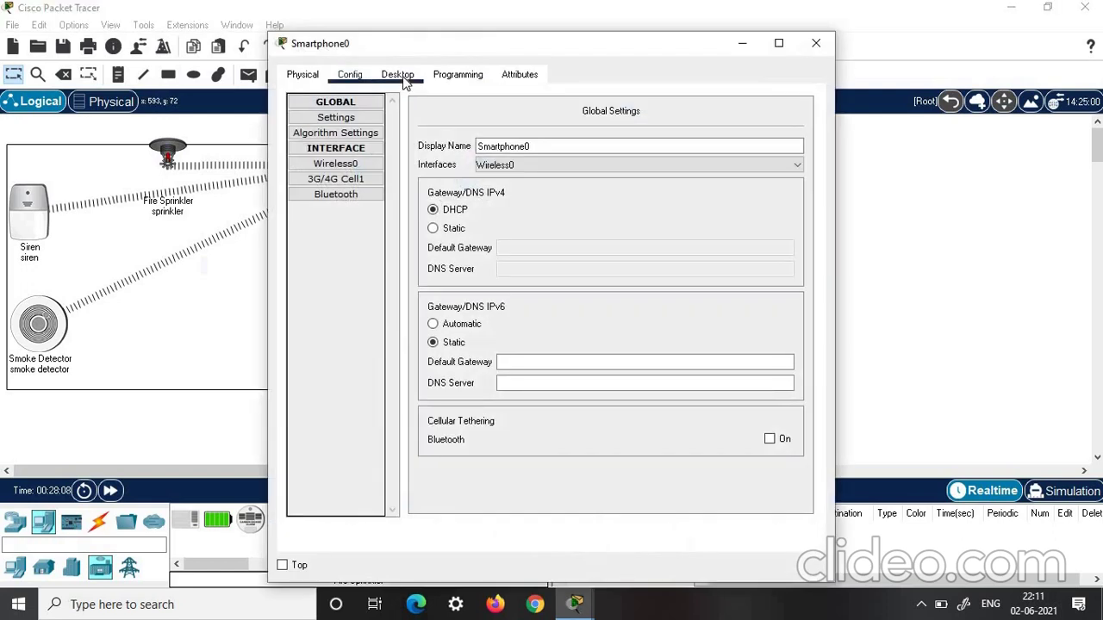
click(399, 77)
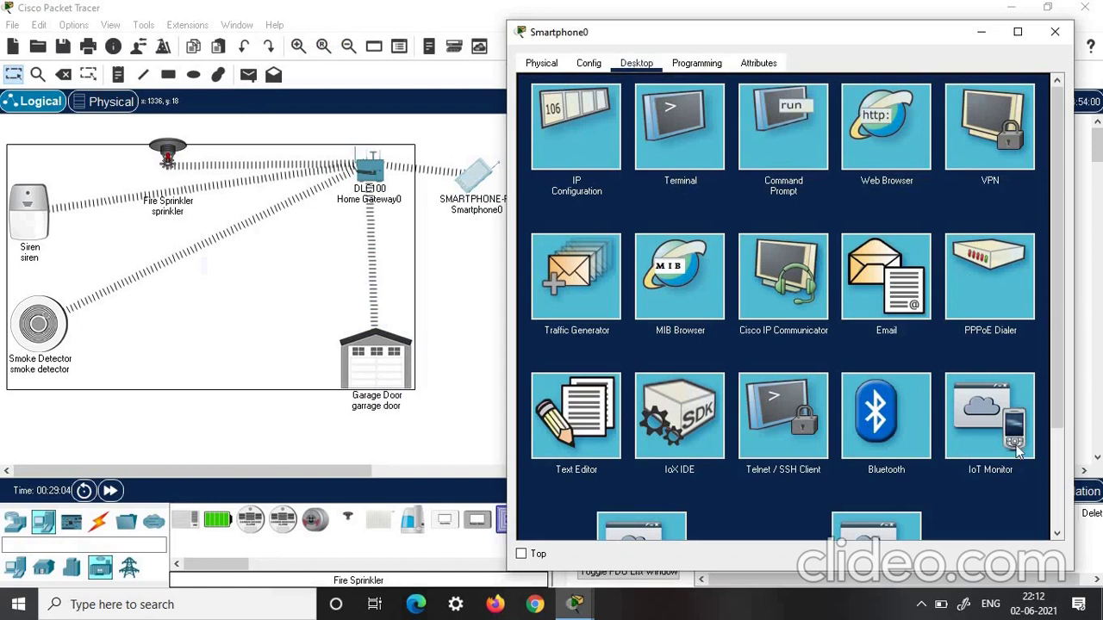
click(879, 133)
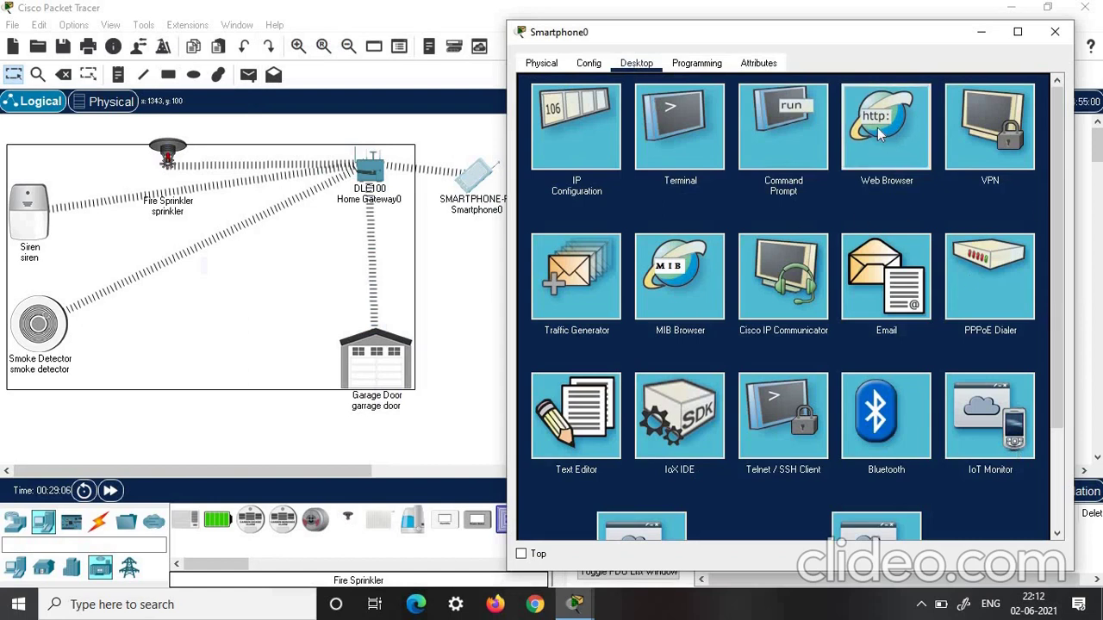
click(662, 110)
text(192)
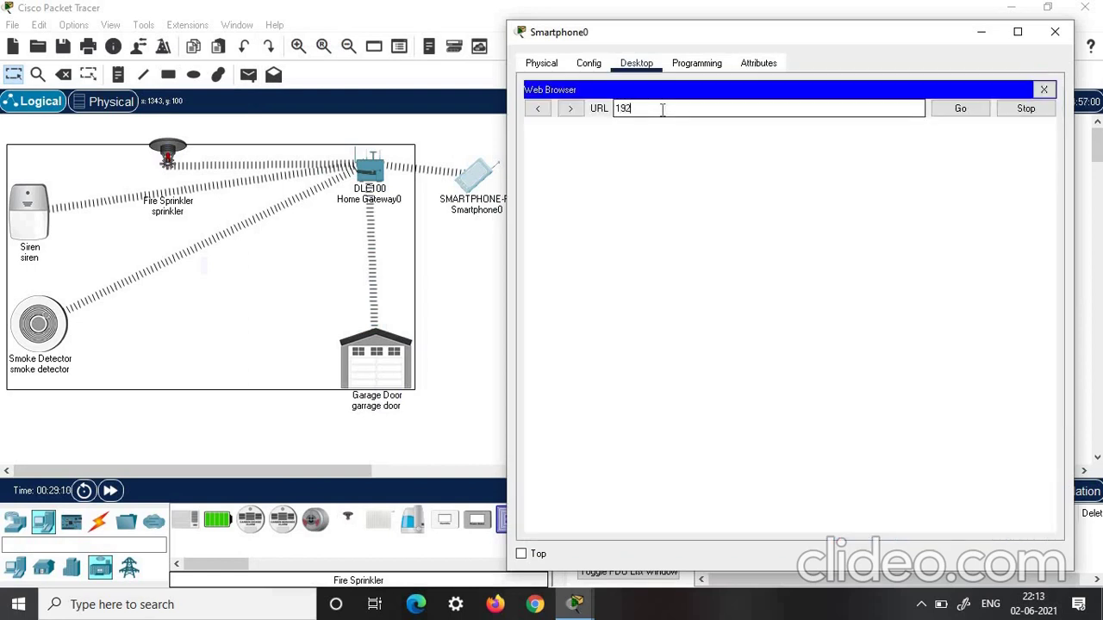
text(.168.25.1)
Load the gateway login page and sign in with the gateway username and password
click(961, 109)
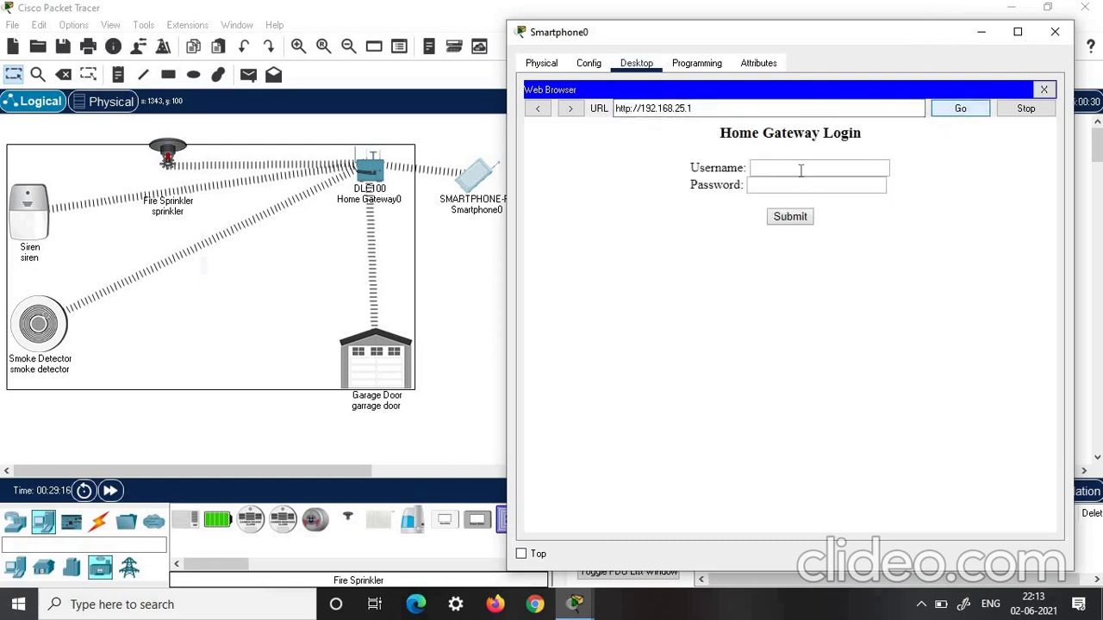
click(800, 168)
text(admin)
click(776, 184)
text(admin)
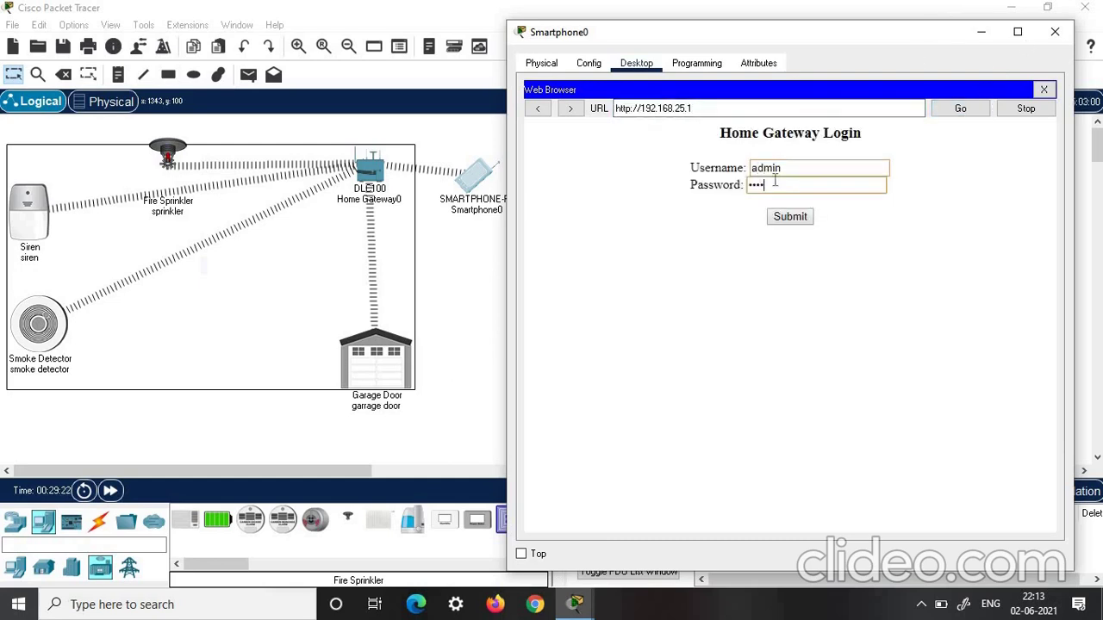
click(791, 217)
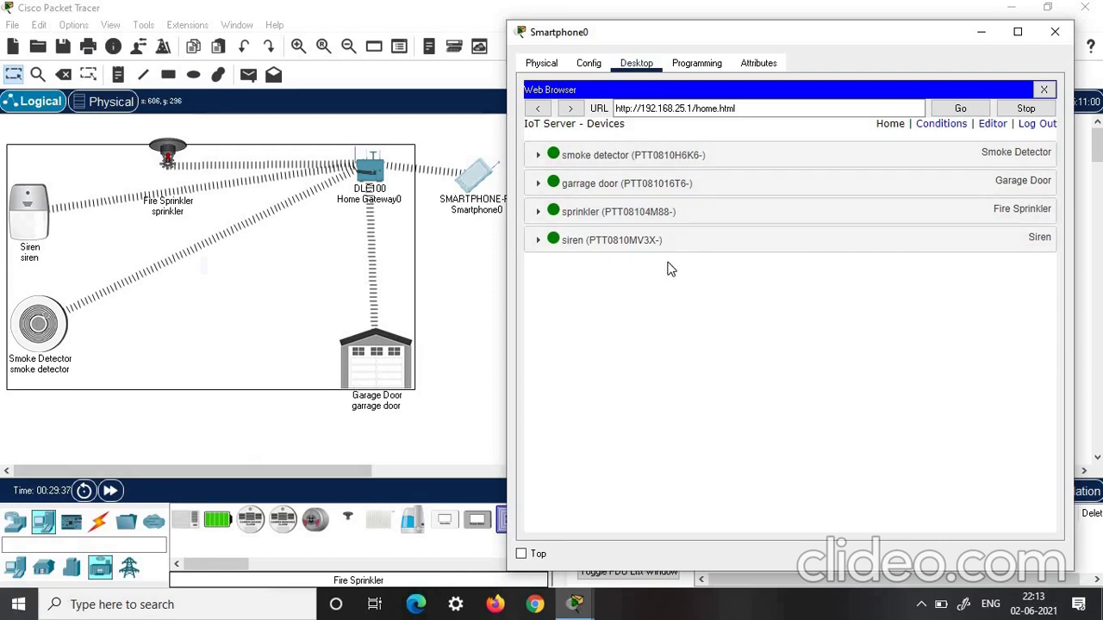
On the gateway's Conditions page, after a brief look at Editor, start adding a new rule
click(944, 125)
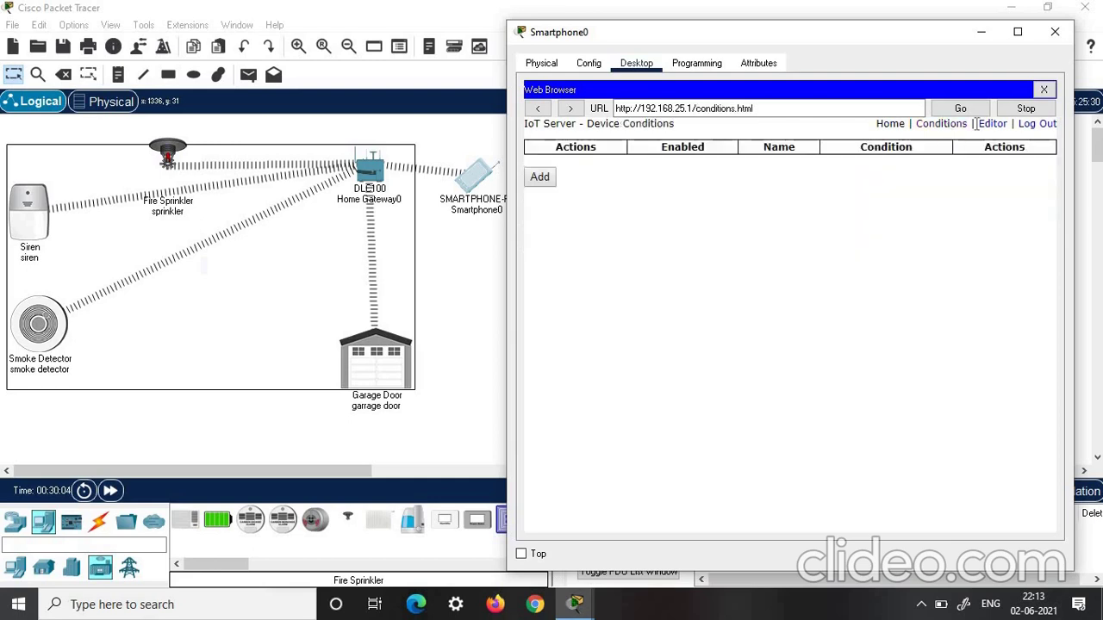
click(991, 125)
click(941, 125)
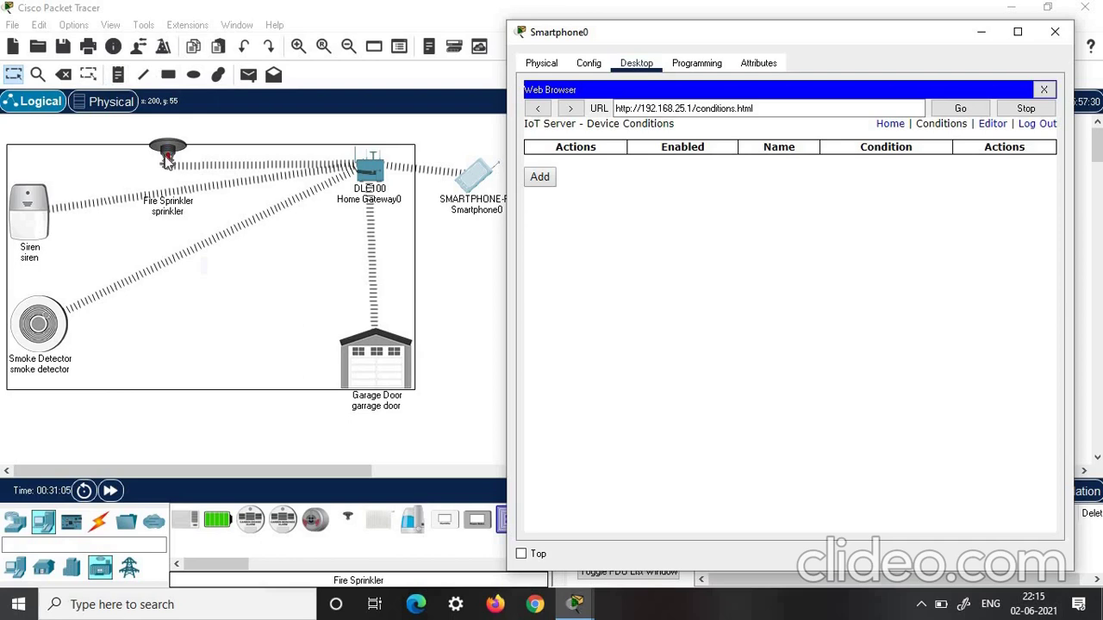
click(541, 178)
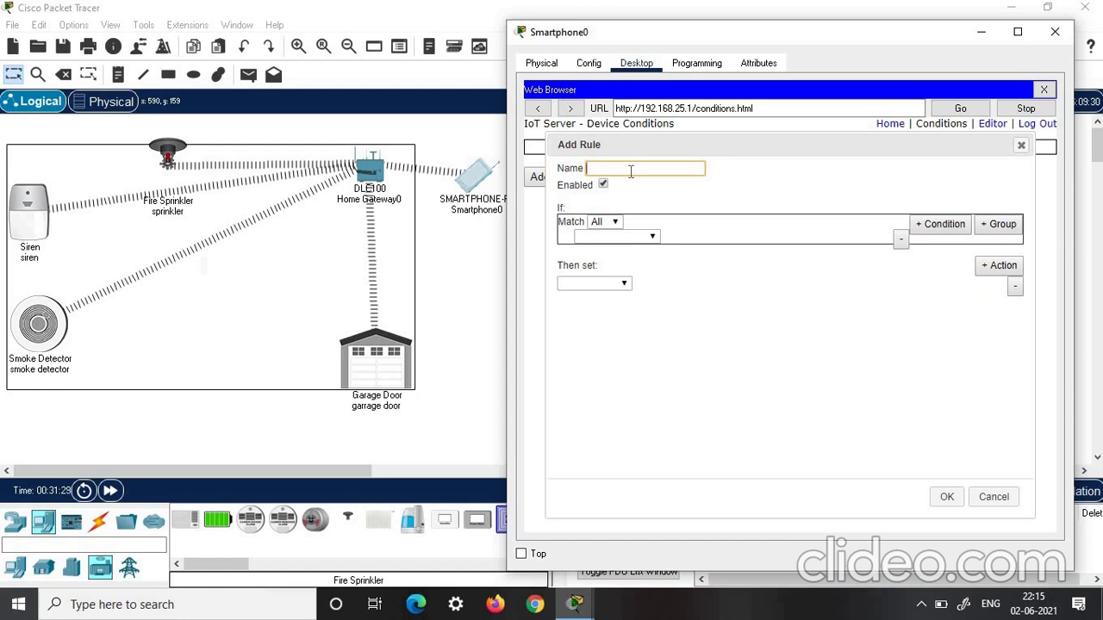
Name the rule smokepresent with the condition smoke detector Level >= 0.5
text(smokepresent)
click(653, 239)
click(642, 249)
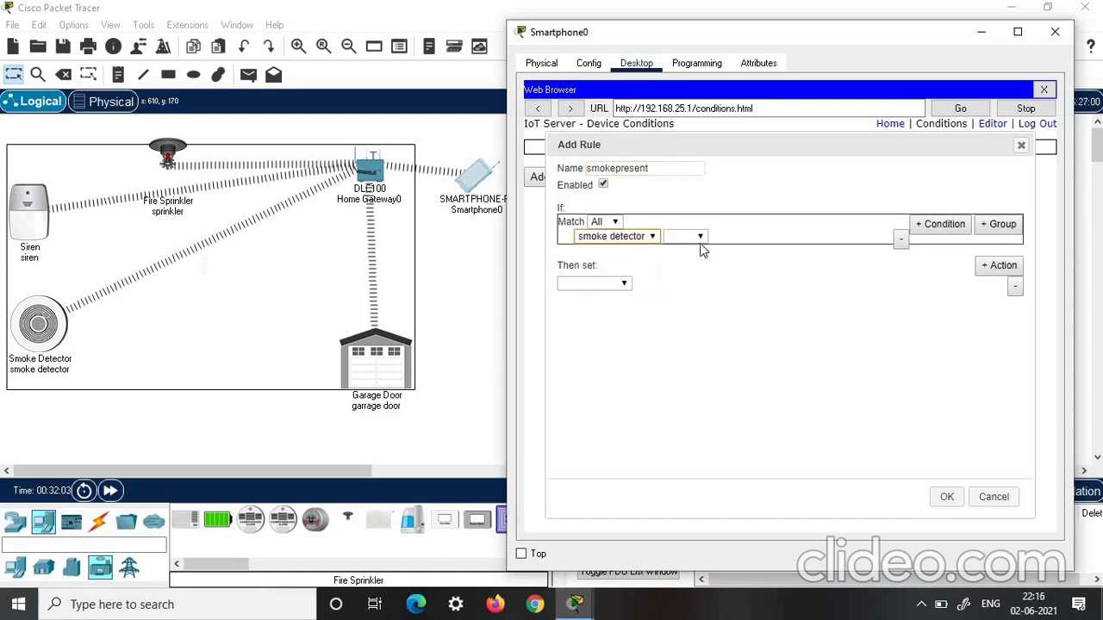
click(700, 239)
click(687, 262)
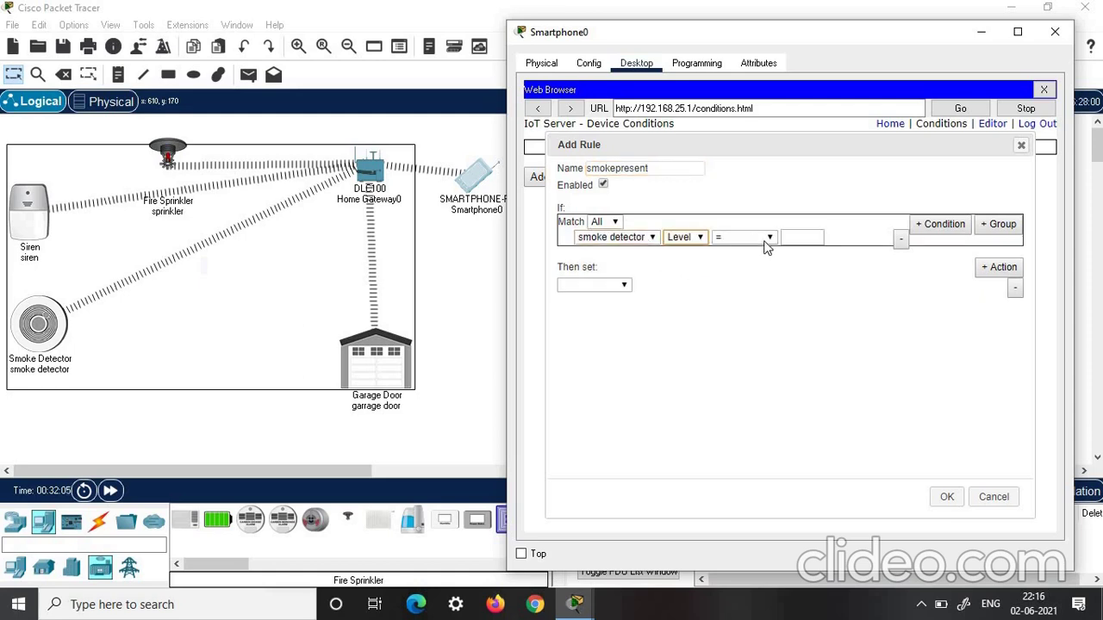
click(770, 238)
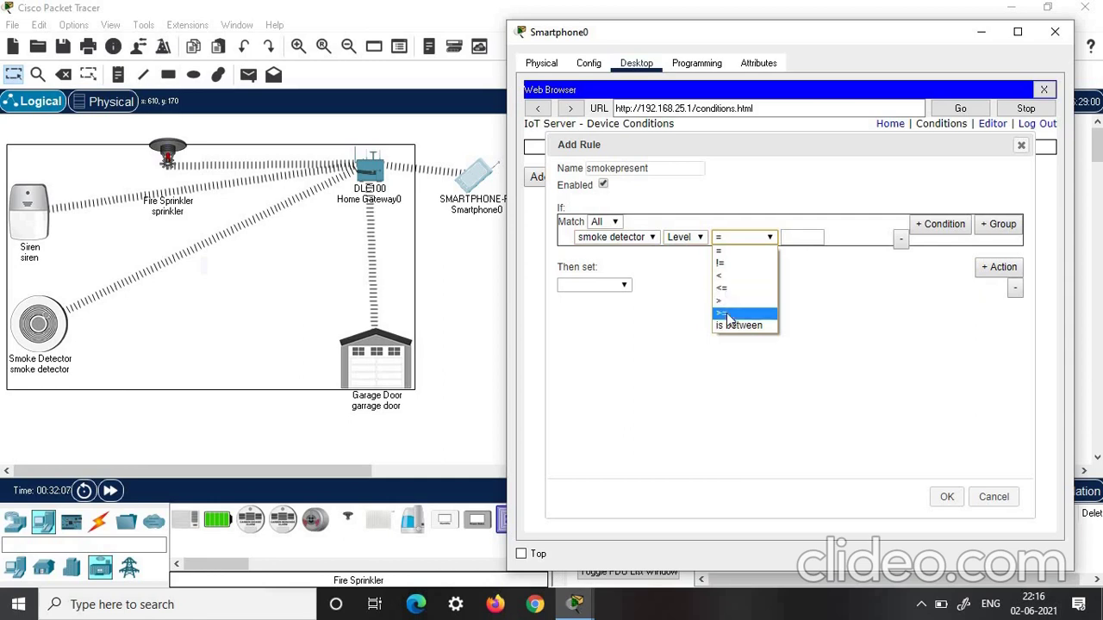
click(733, 313)
click(802, 235)
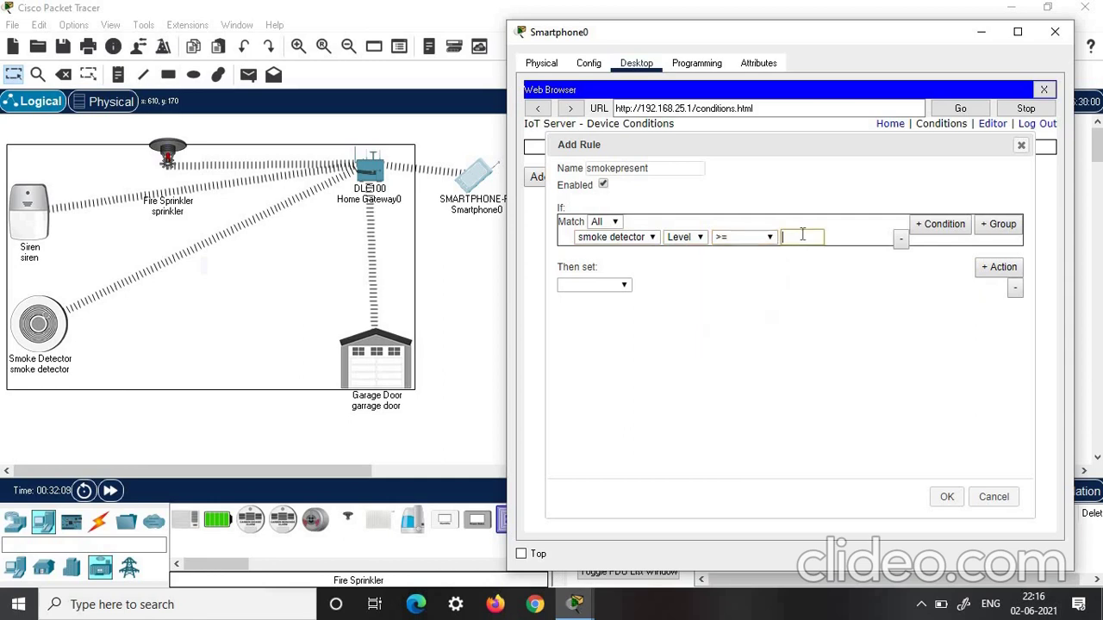
text(0.5)
Add actions setting the garage door On and siren On to true
click(626, 287)
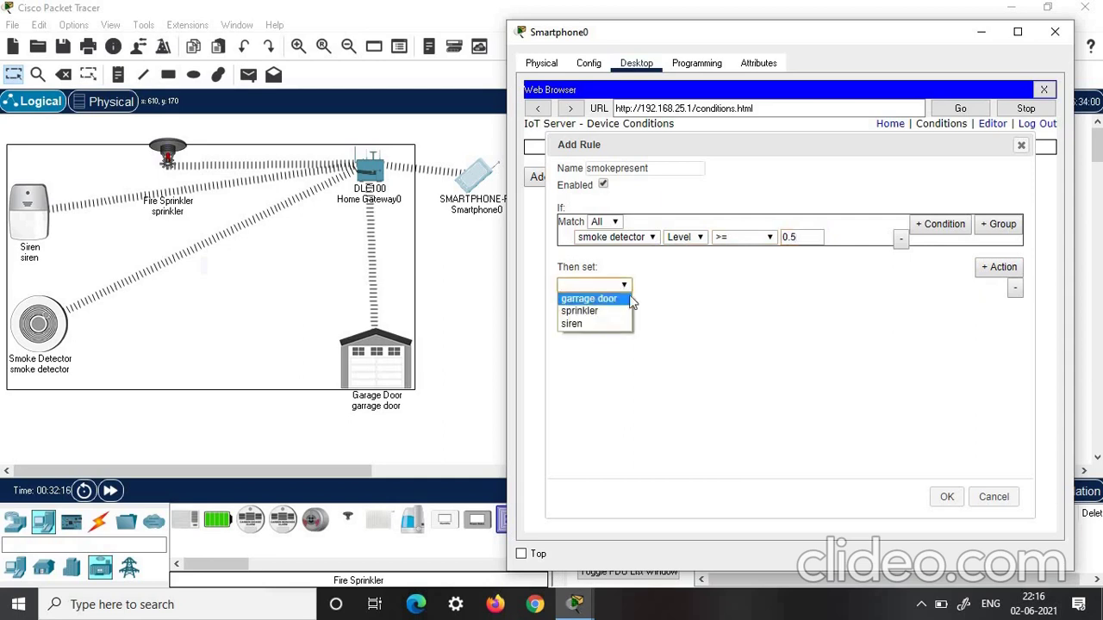
click(622, 298)
click(660, 287)
click(650, 299)
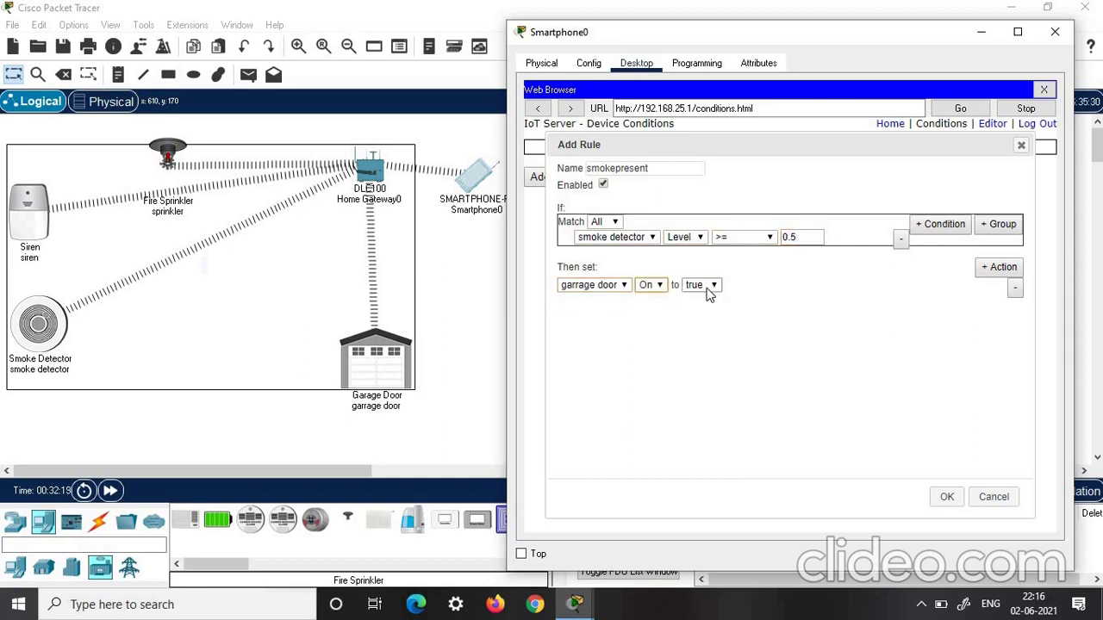
click(991, 268)
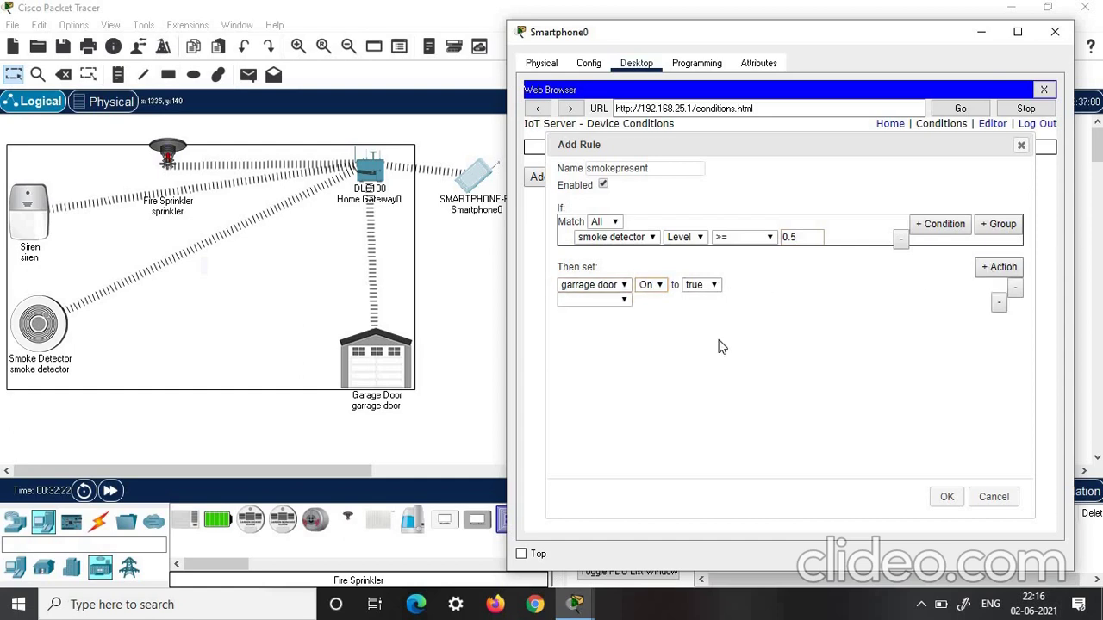
click(642, 310)
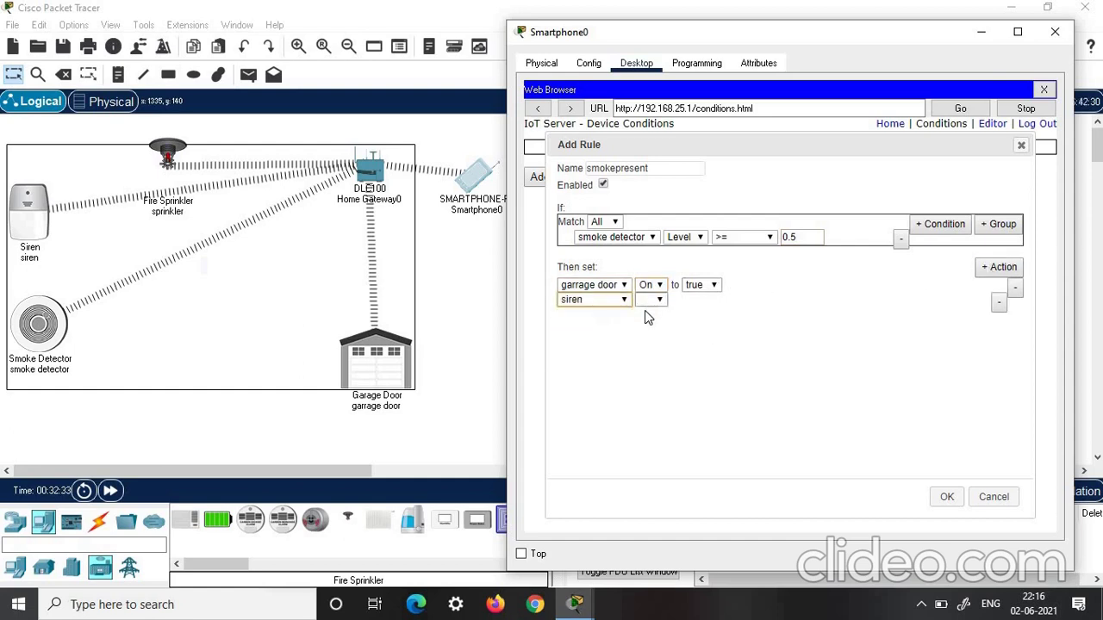
click(653, 300)
click(648, 314)
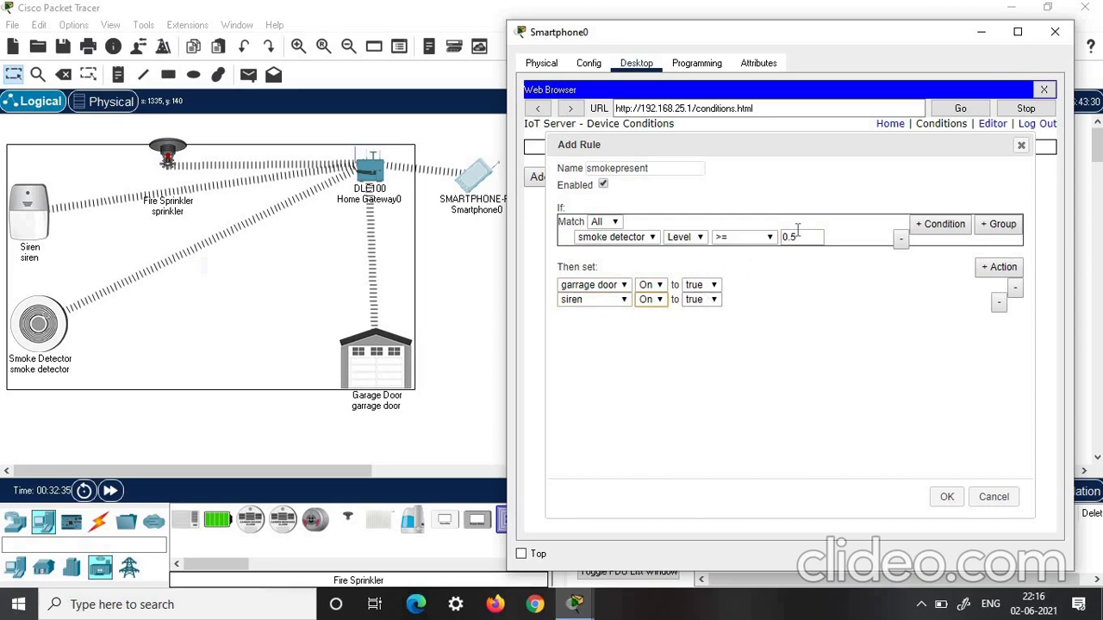
Add a third action setting sprinkler Status to true, and save the smokepresent rule
click(995, 268)
click(594, 313)
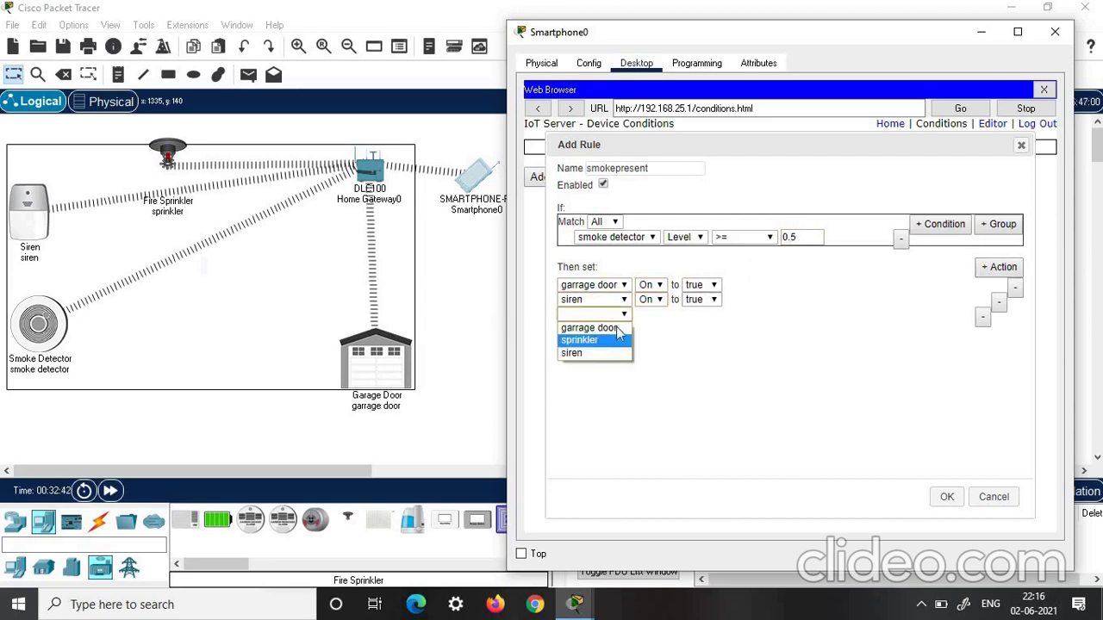
click(586, 337)
click(660, 315)
click(658, 330)
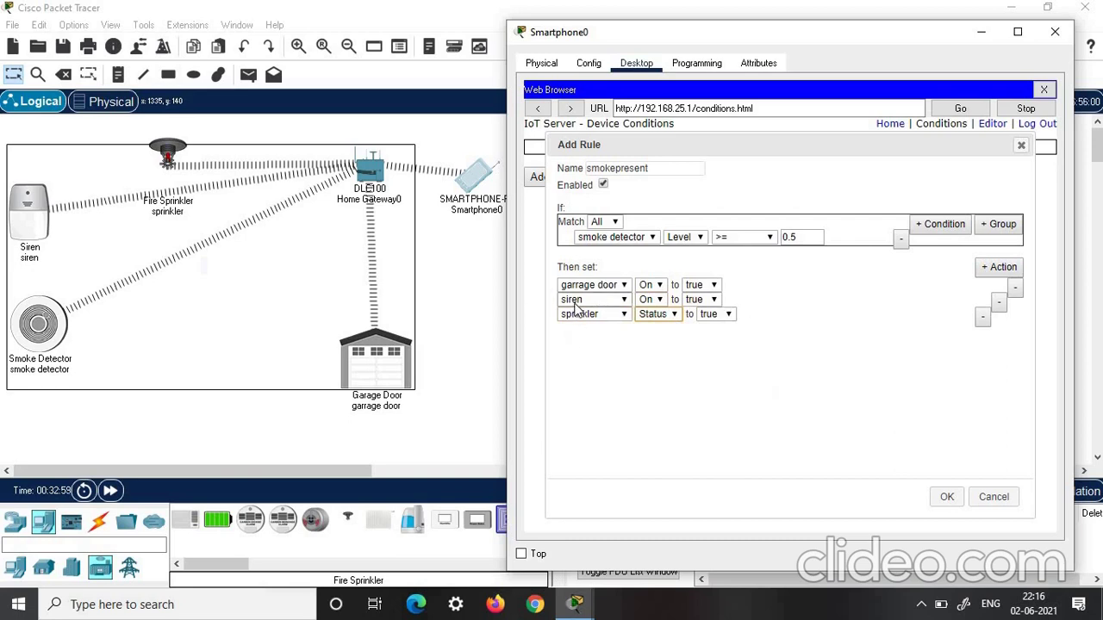
click(946, 496)
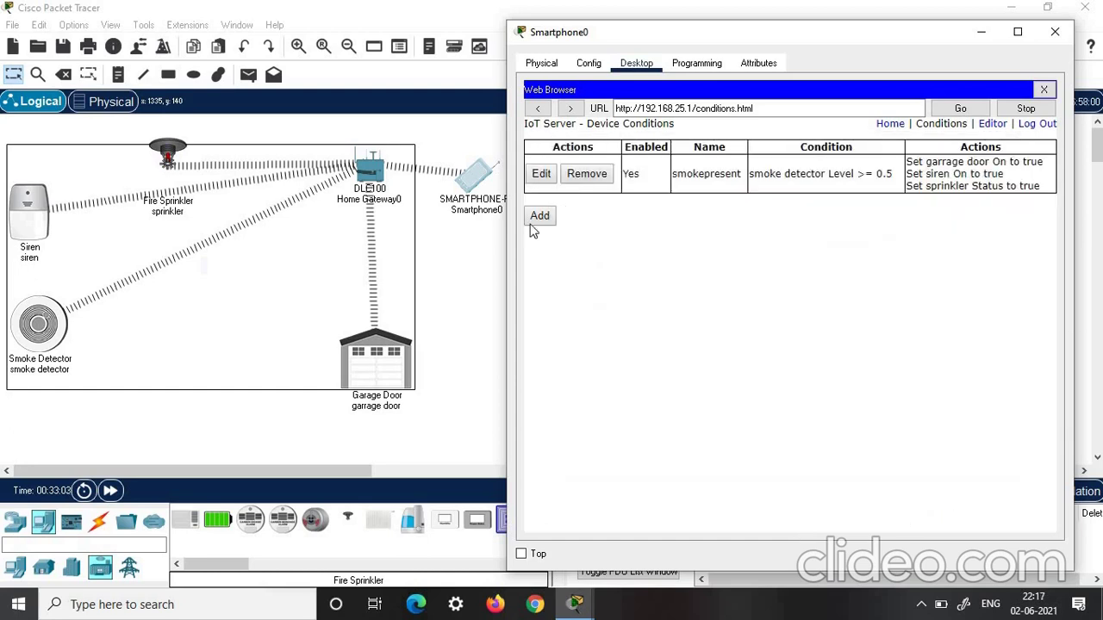
Start a second rule named nosmoke with the condition smoke detector Level < 0.5
click(539, 217)
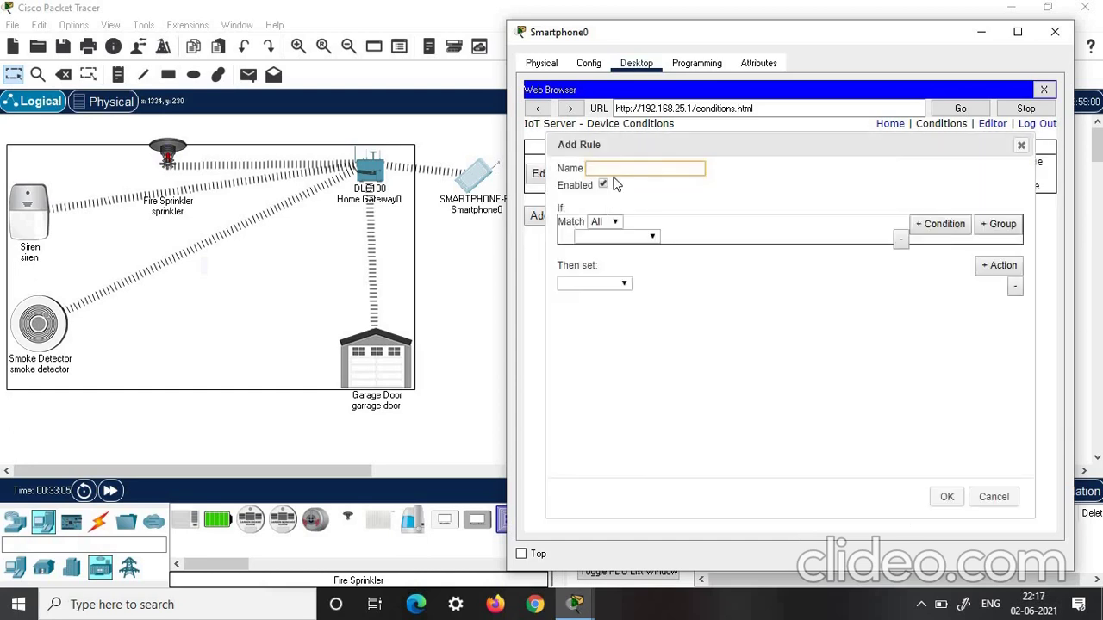
text(nosmoke)
click(652, 237)
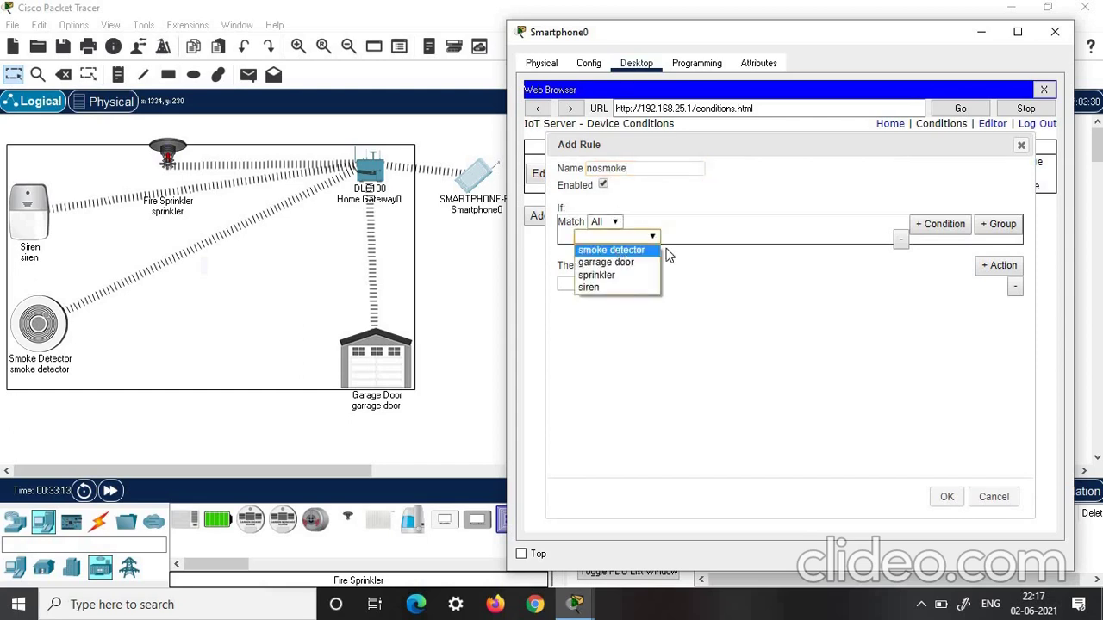
click(642, 250)
click(685, 237)
click(687, 264)
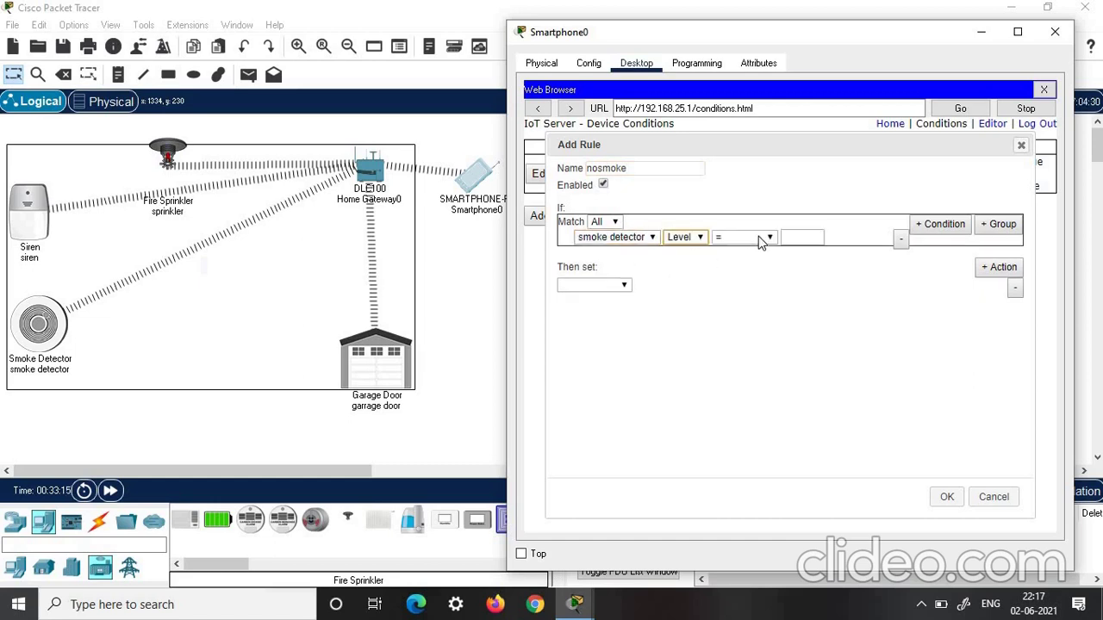
click(760, 239)
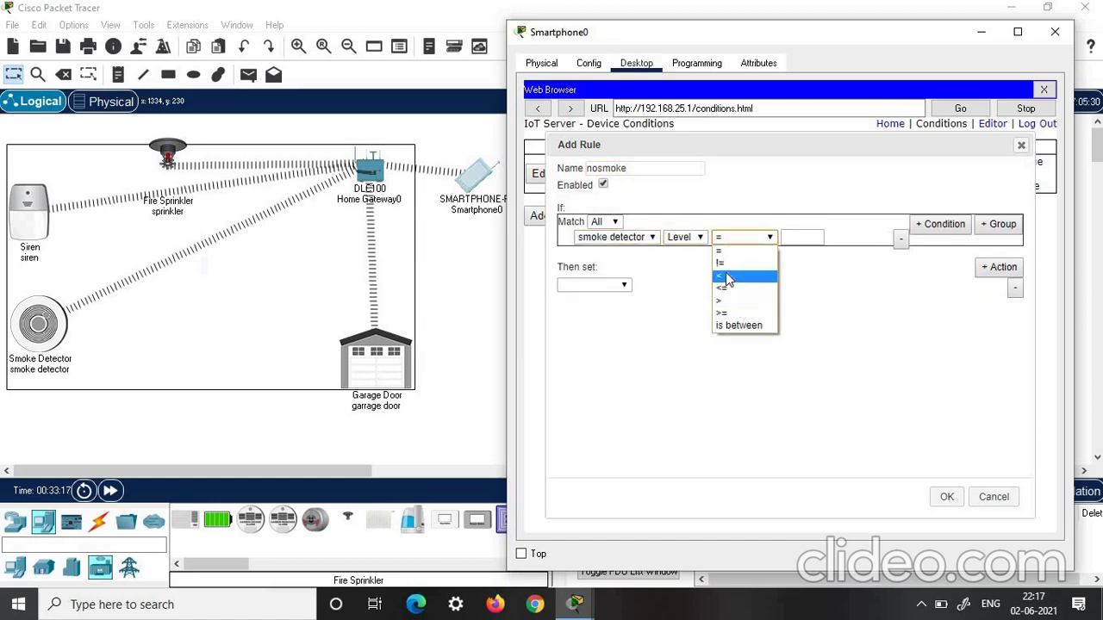
click(725, 274)
click(795, 238)
text(0)
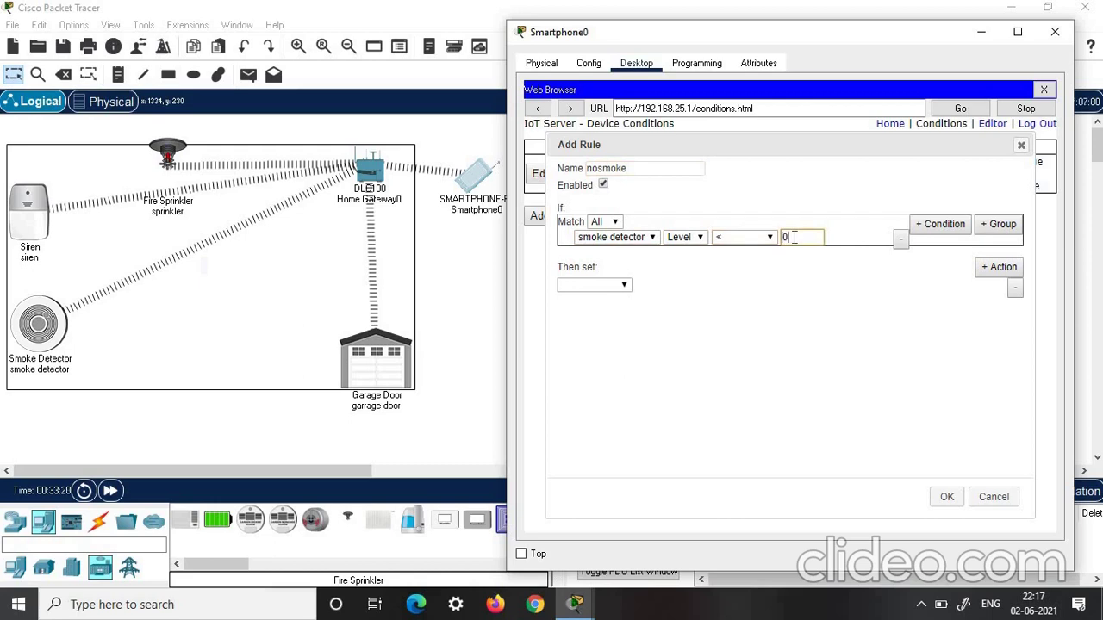
text(.5)
Add an action setting the garage door's On to false
click(997, 268)
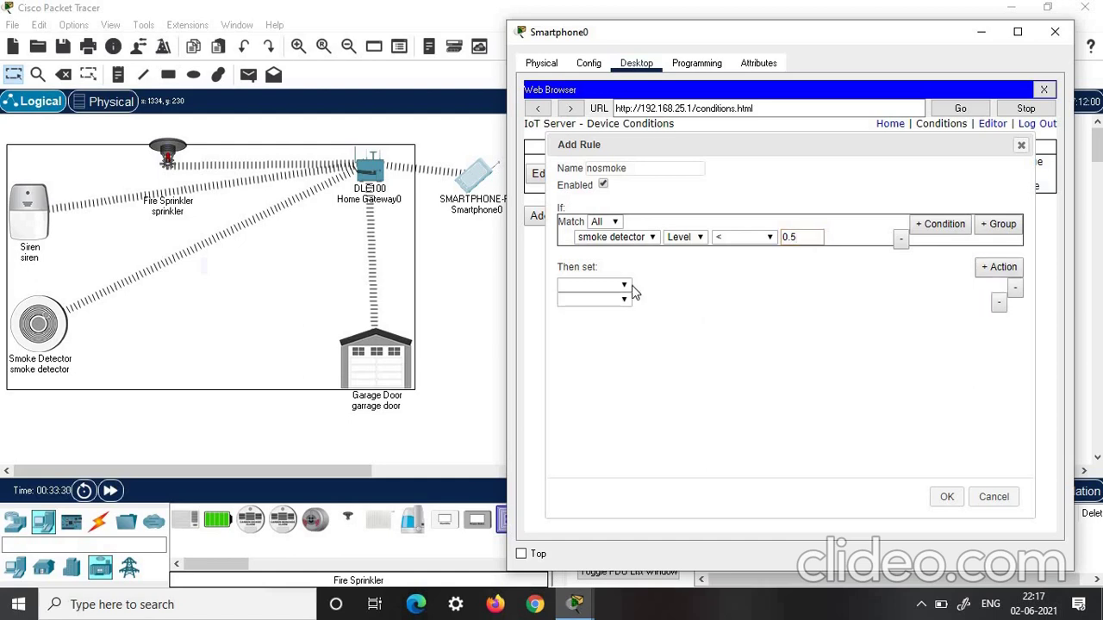
click(999, 302)
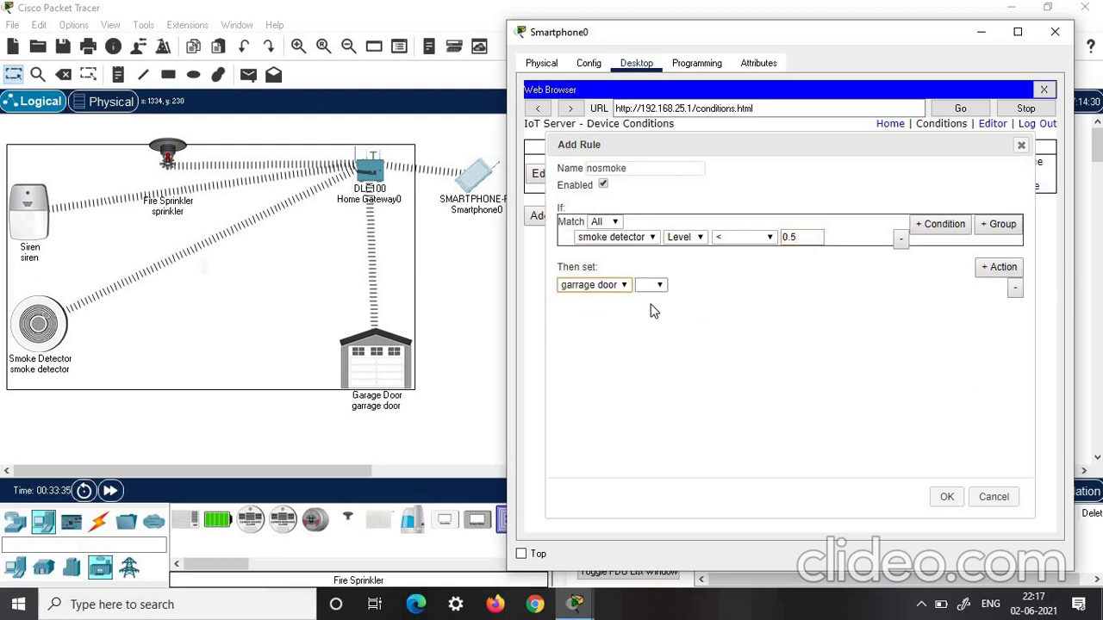
click(651, 285)
click(650, 298)
click(701, 286)
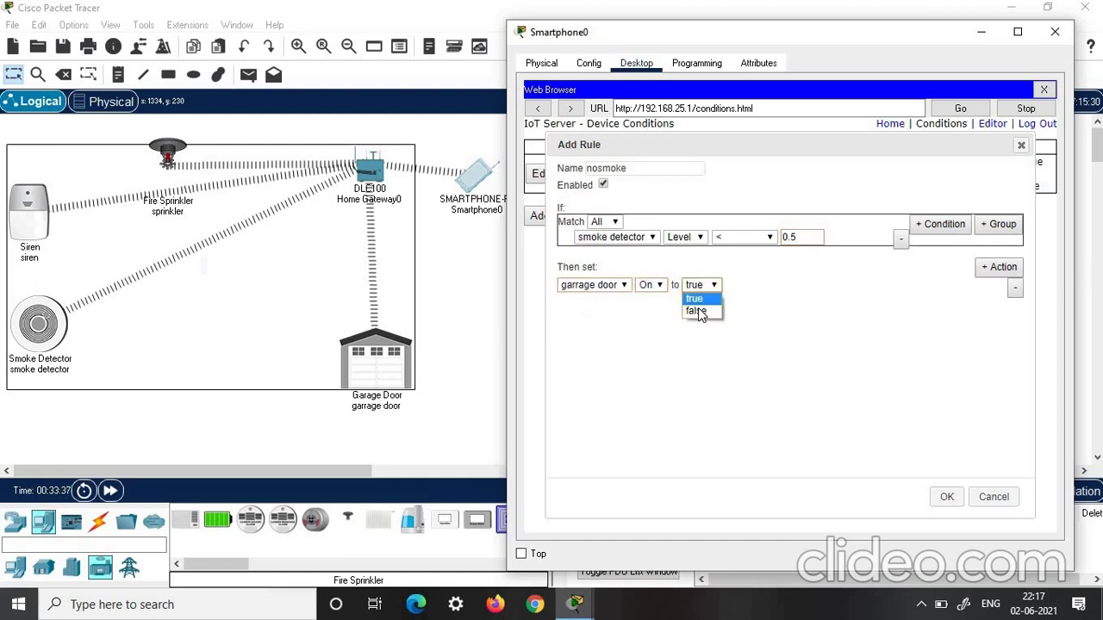
Add a second action setting the siren's On to false
click(999, 268)
click(610, 301)
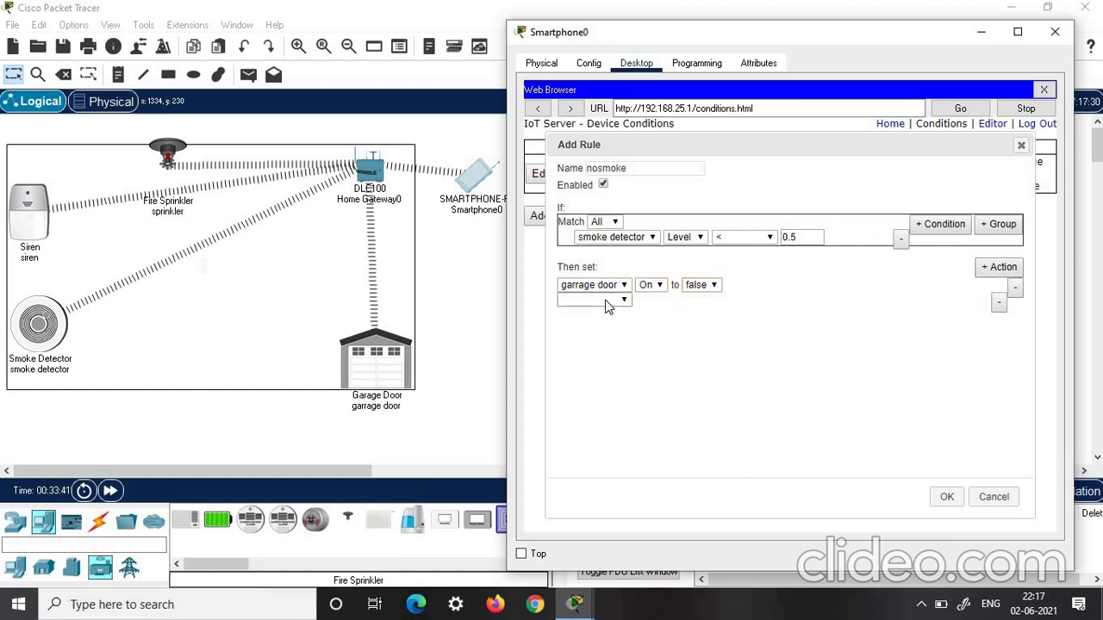
click(594, 338)
click(653, 299)
click(645, 312)
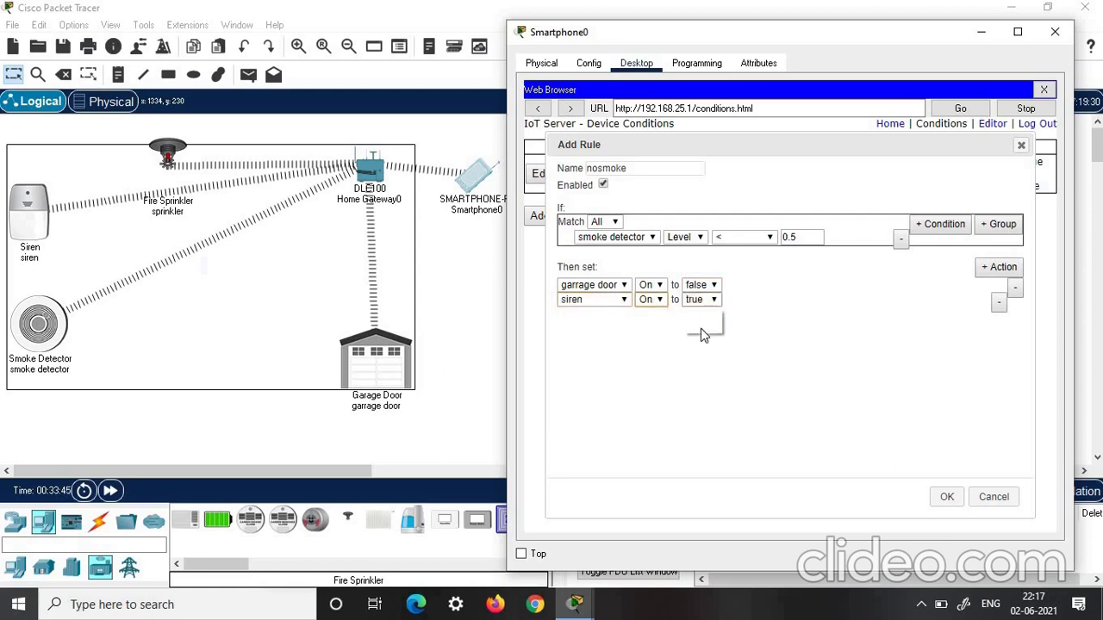
click(701, 299)
click(696, 325)
Add a sprinkler Status false action and save the nosmoke rule
click(1013, 269)
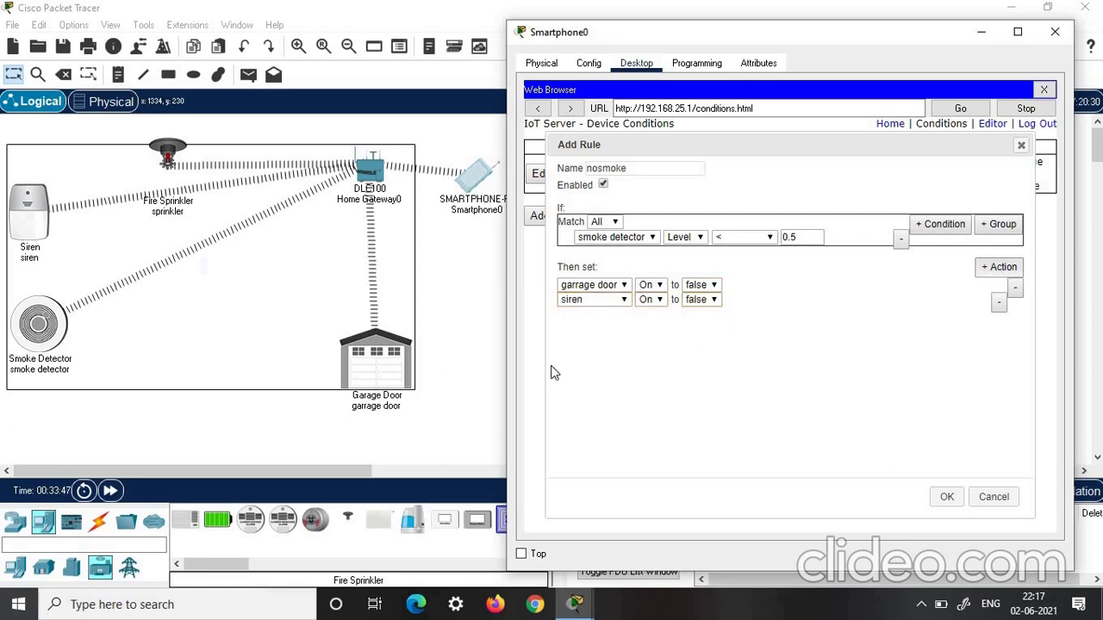
click(594, 316)
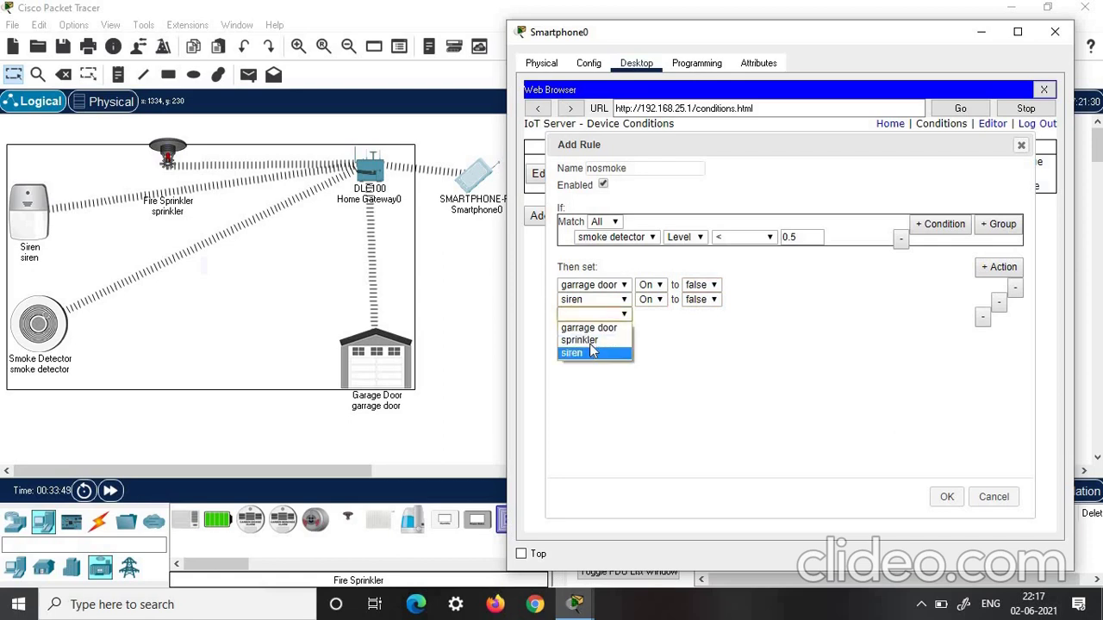
click(591, 336)
click(657, 314)
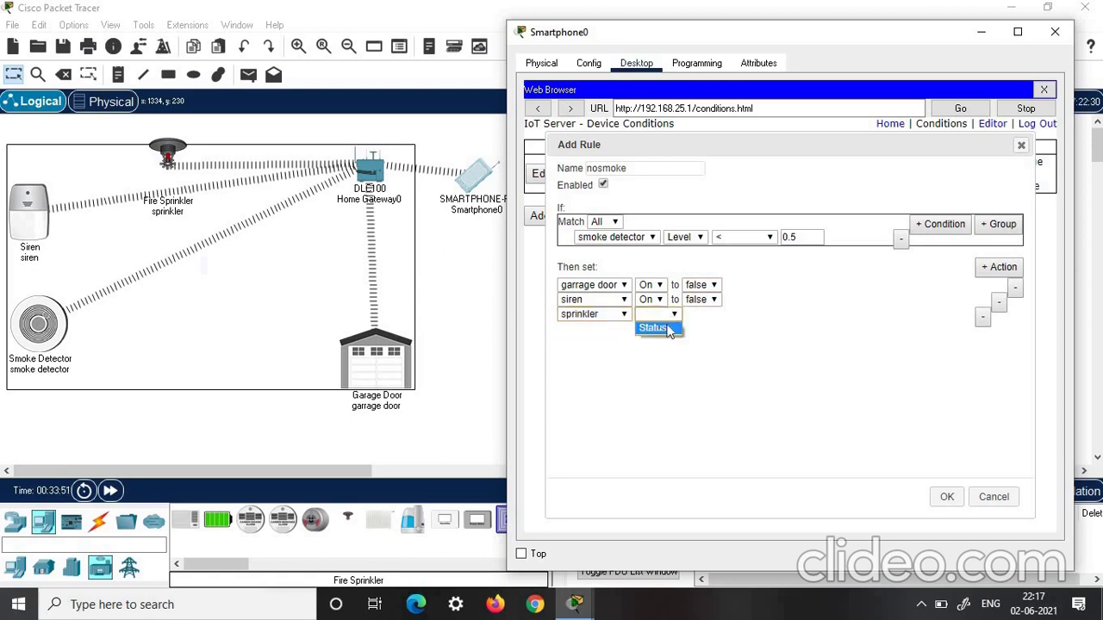
click(662, 329)
click(714, 313)
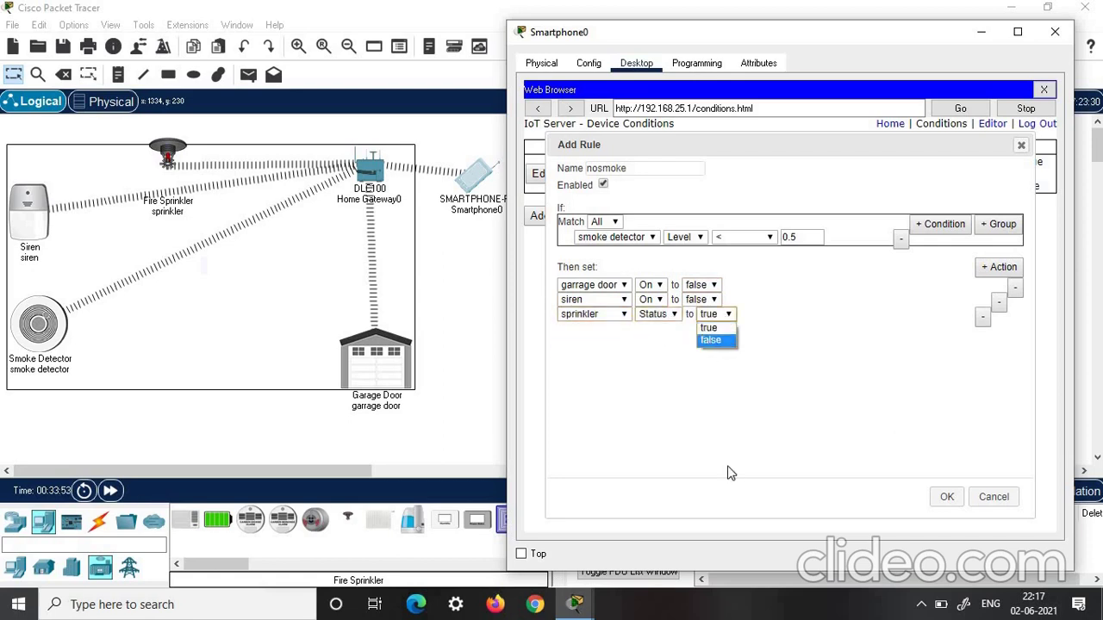
click(711, 342)
click(945, 498)
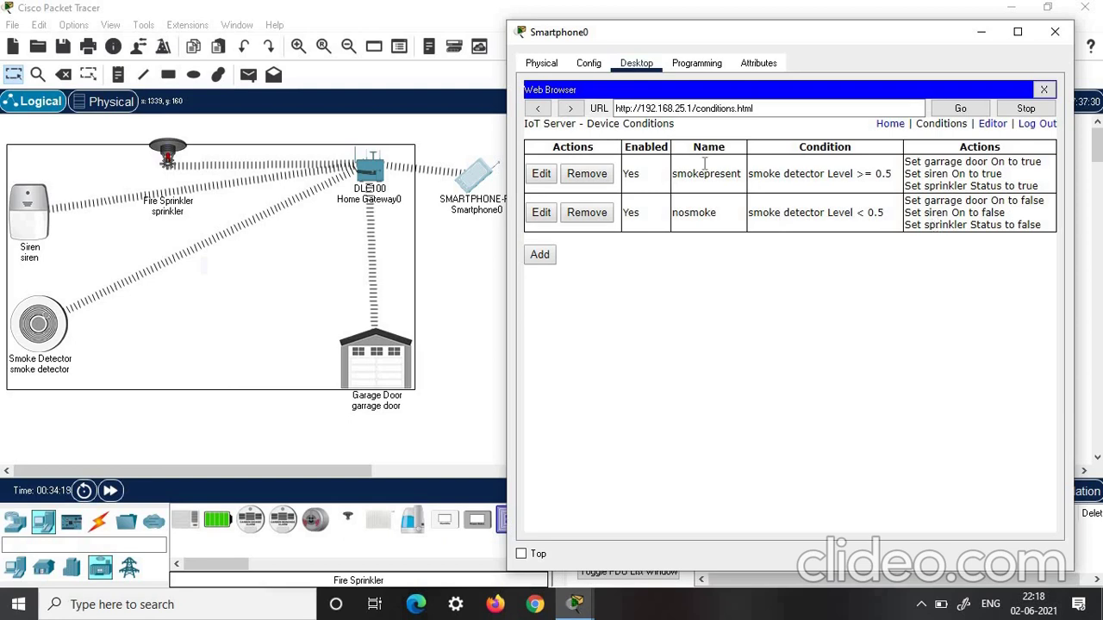
Show the smoke detector's Alarm and Level 0 in the smartphone's device list, then move the window aside
click(886, 131)
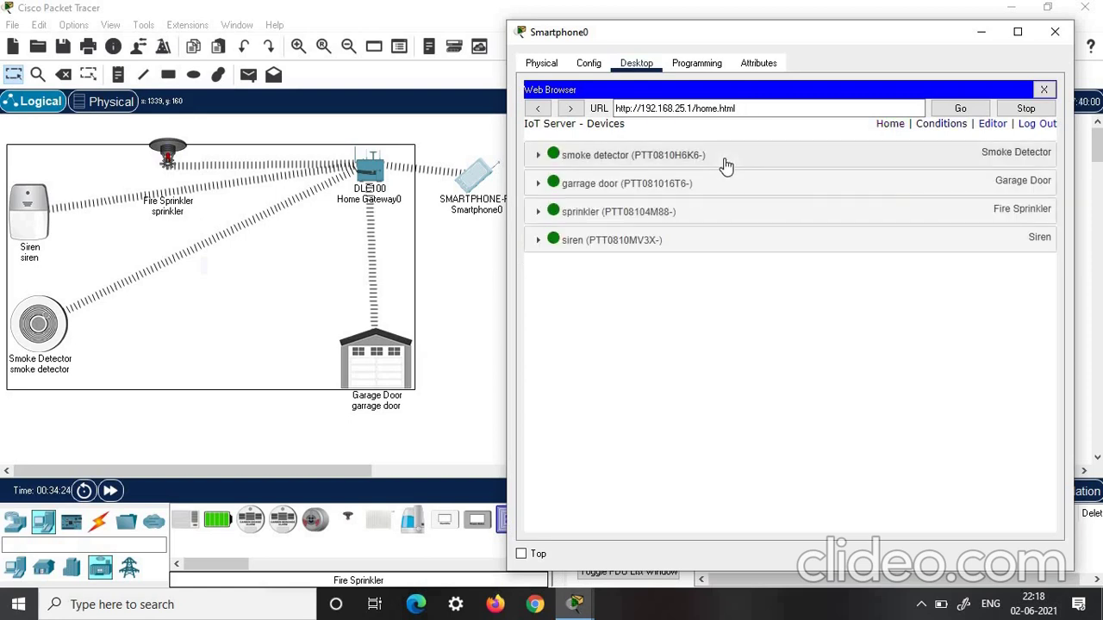
click(720, 160)
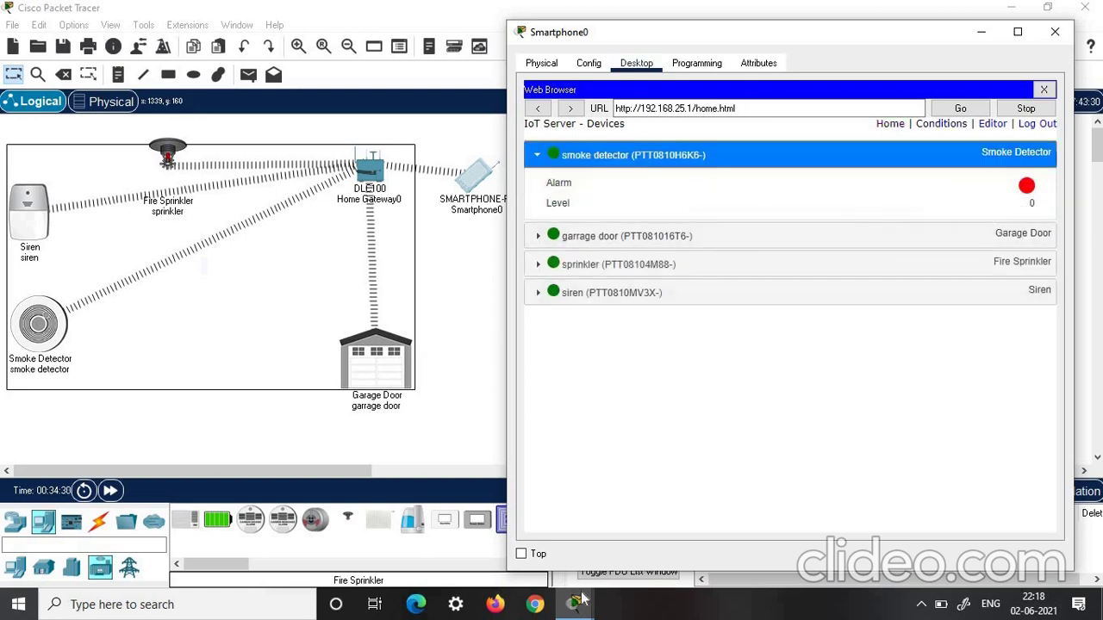
drag(732, 32, 784, 13)
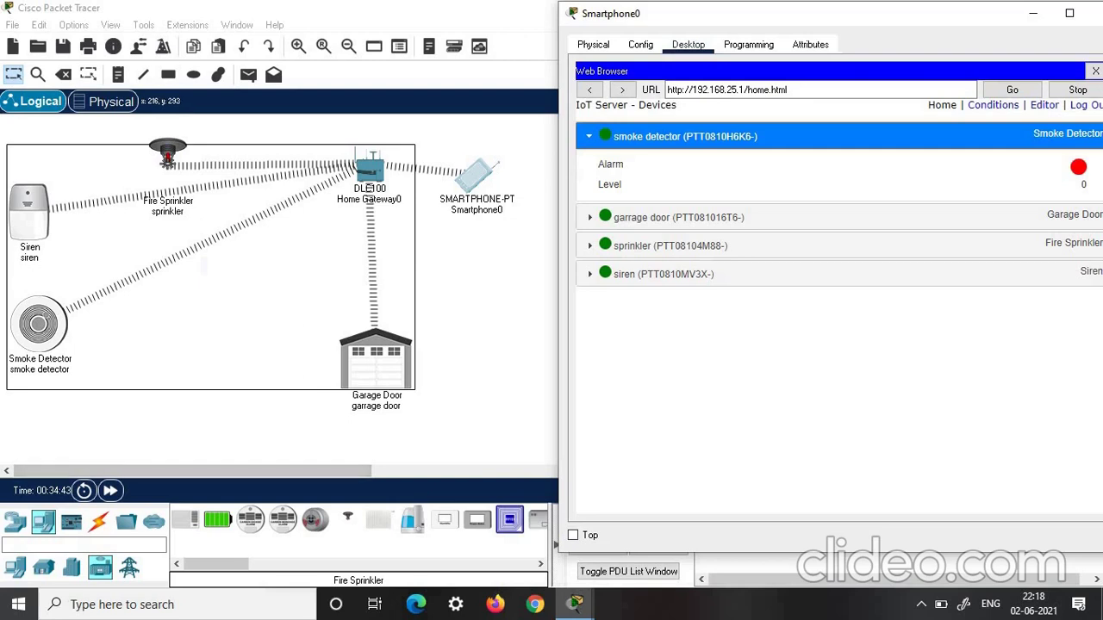
Review the smoke detector's Specifications, then close its window
click(39, 343)
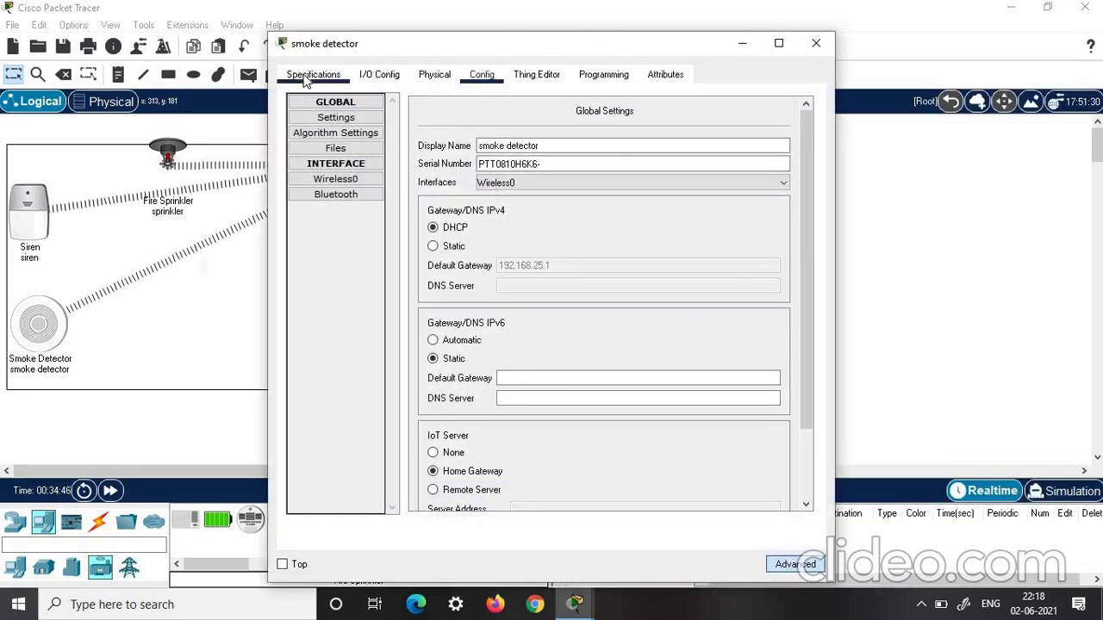
click(306, 77)
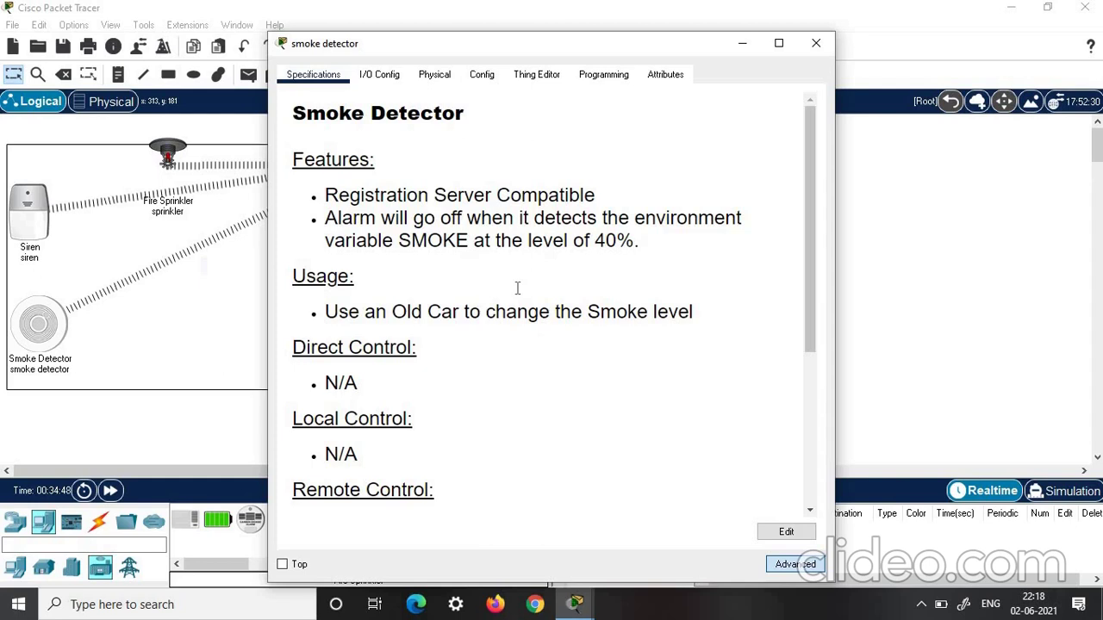
scroll(516, 305, down, 2)
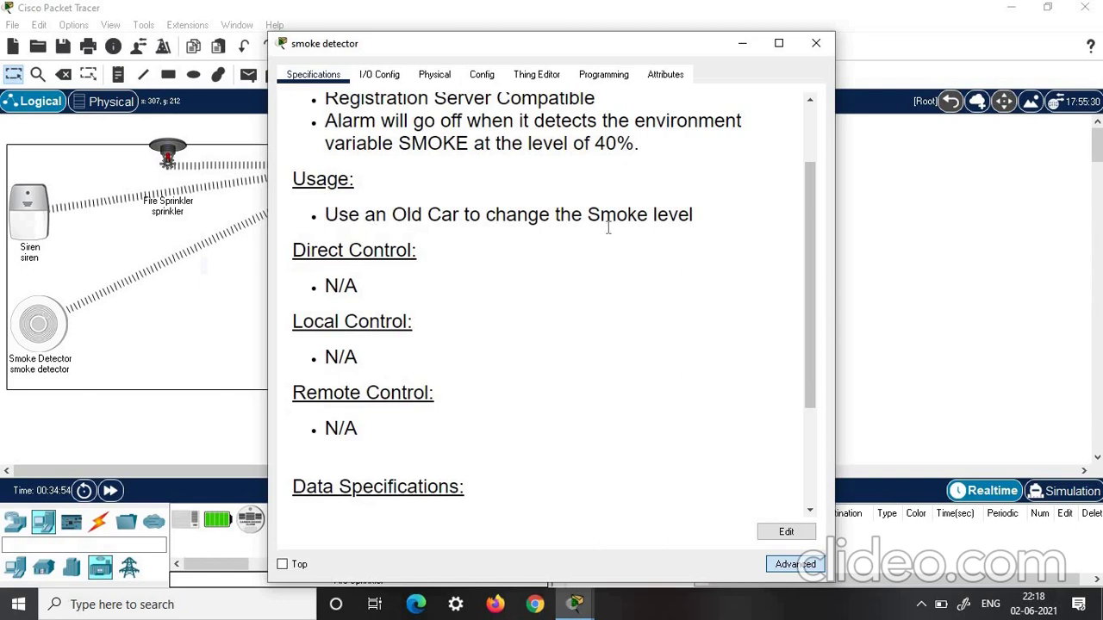
click(815, 43)
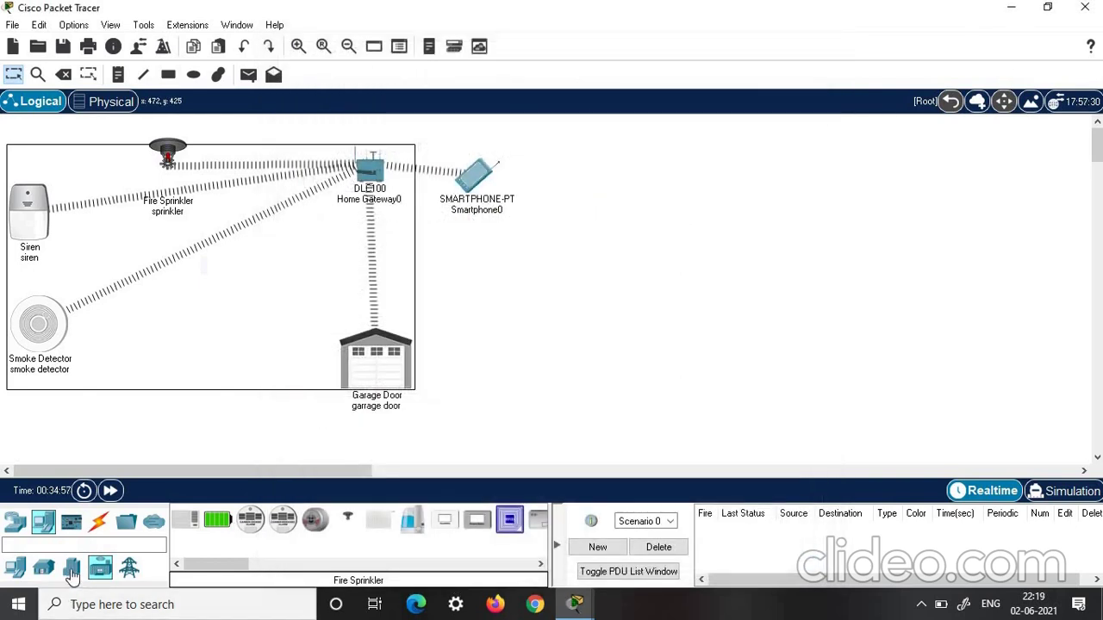
Place three Old Cars, IoT4, IoT5 and IoT6, beside the smoke detector
click(72, 570)
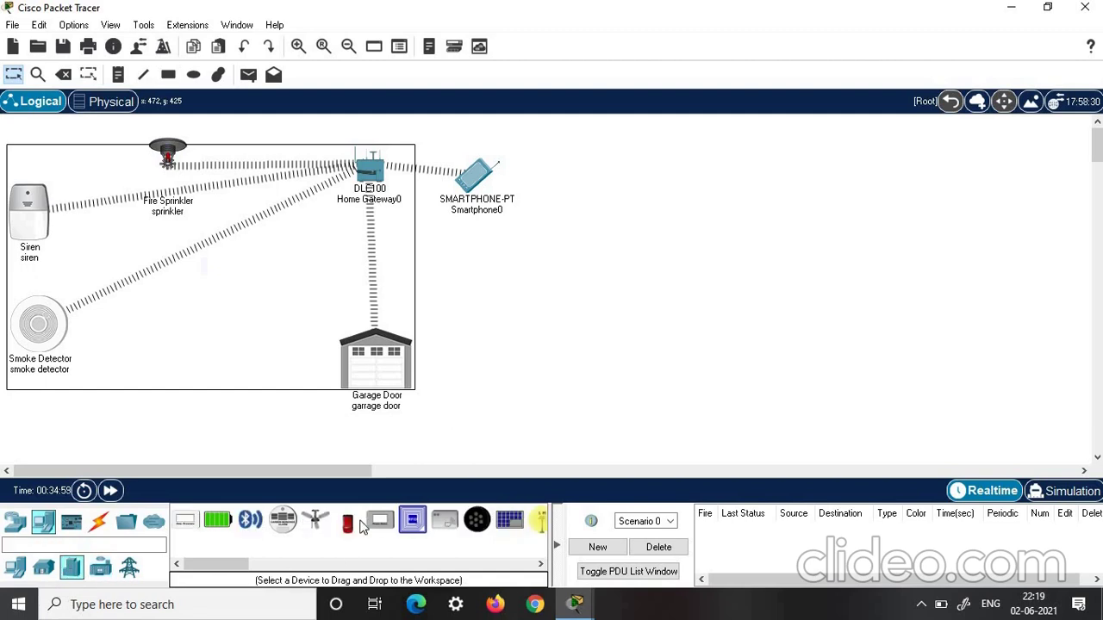
click(349, 527)
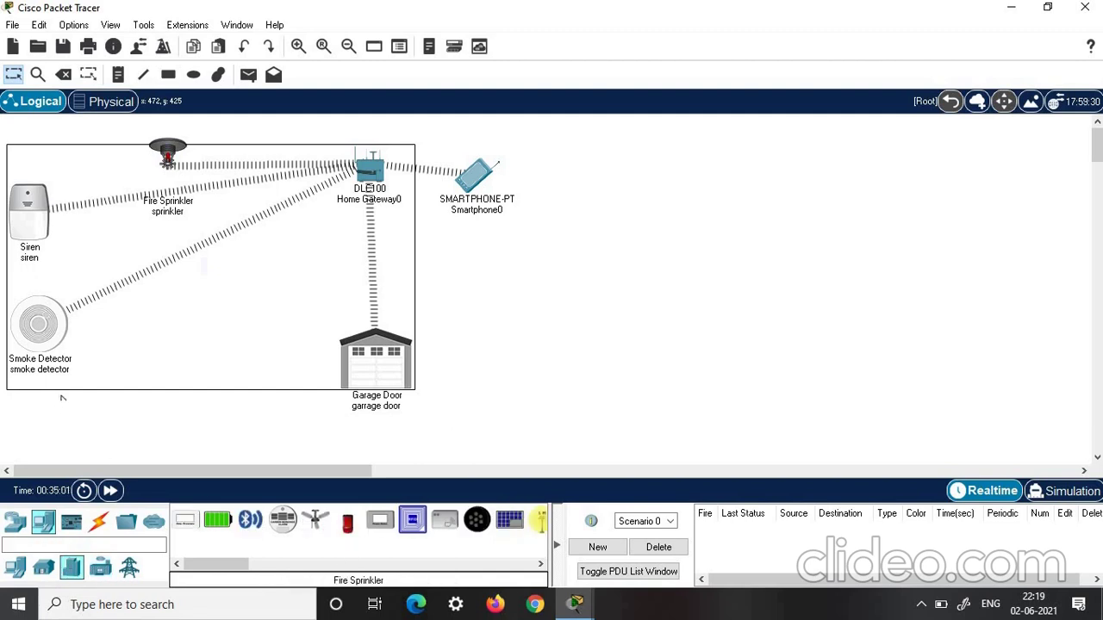
click(61, 396)
click(343, 521)
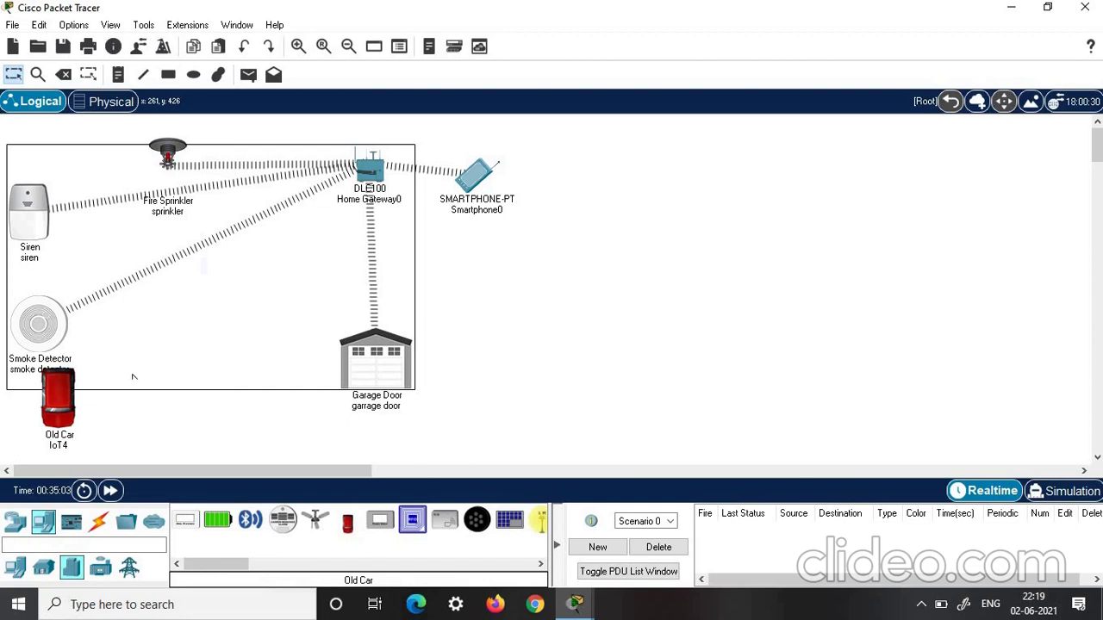
click(113, 362)
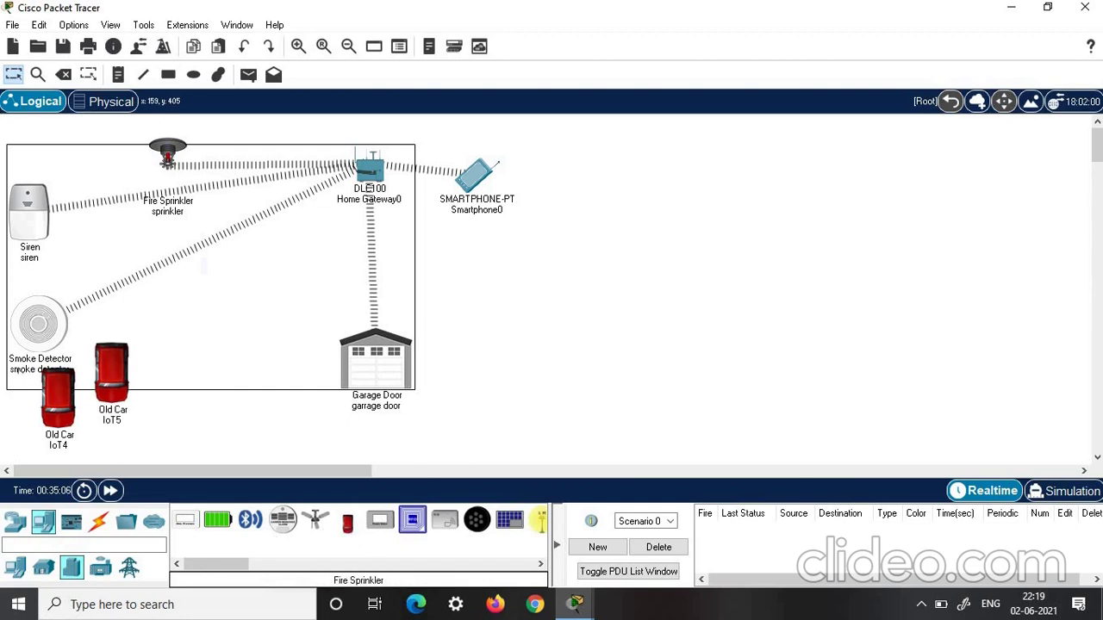
click(18, 394)
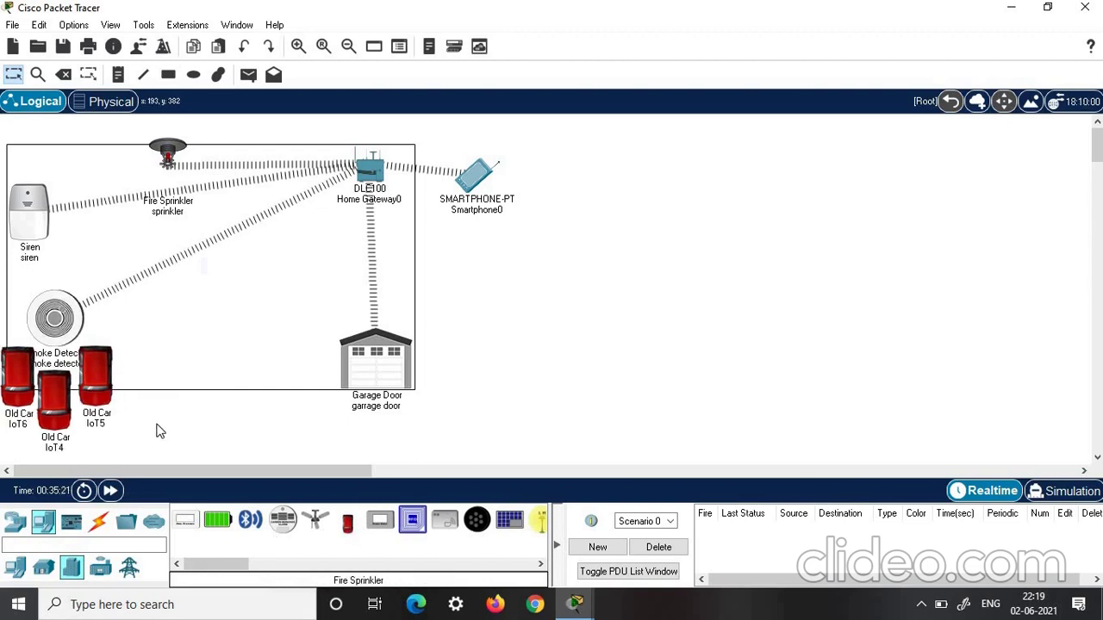
Read through Old Car IoT5's details, then close its window
click(102, 380)
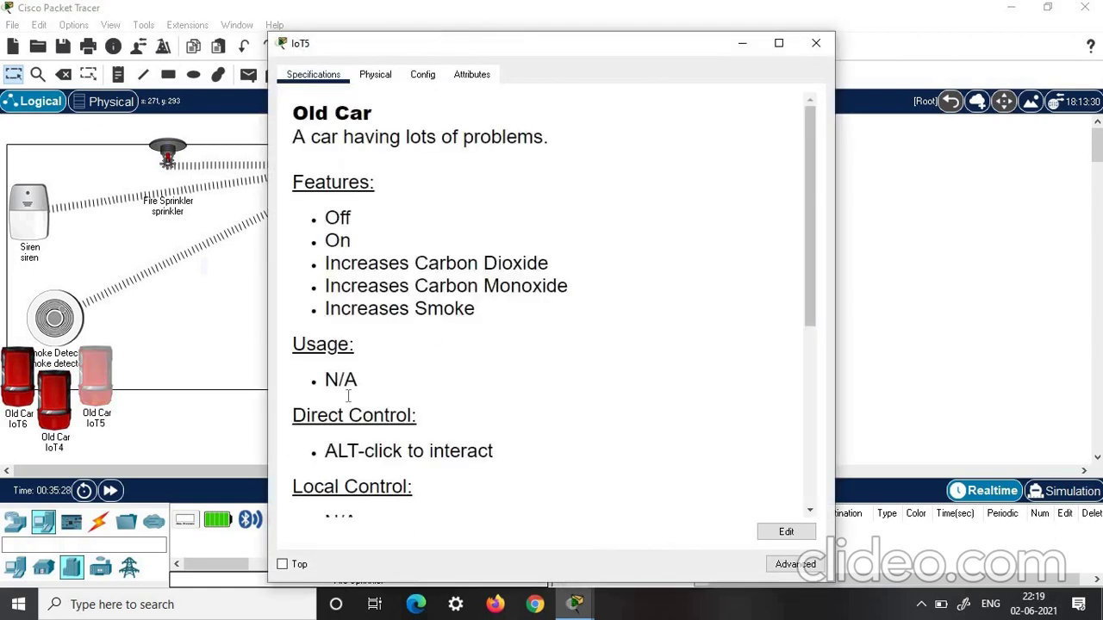
scroll(348, 396, down, 1)
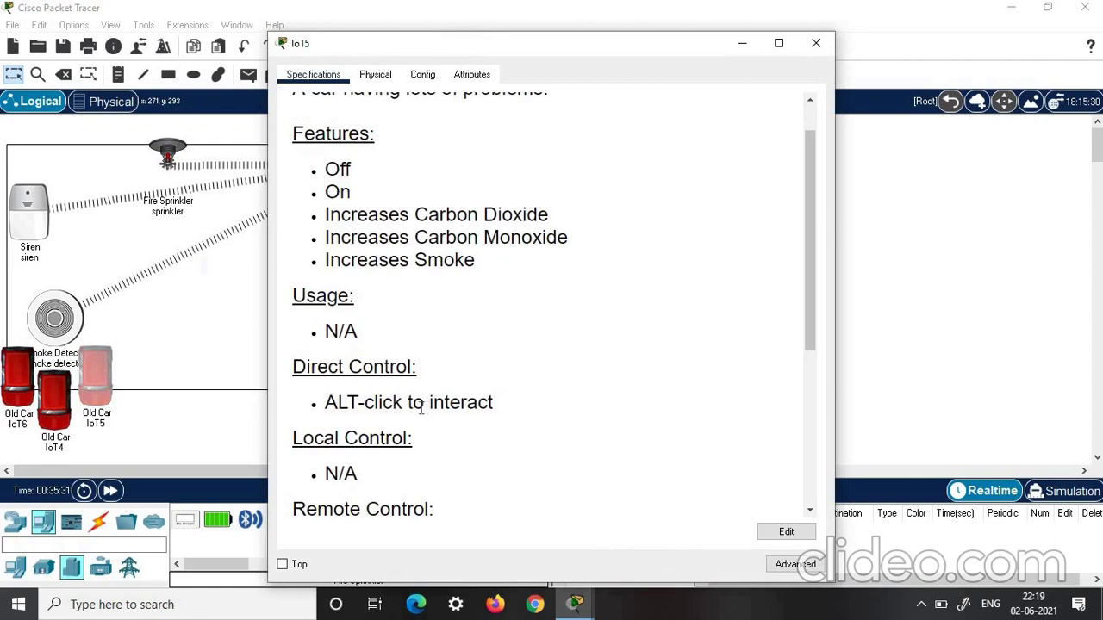
click(816, 44)
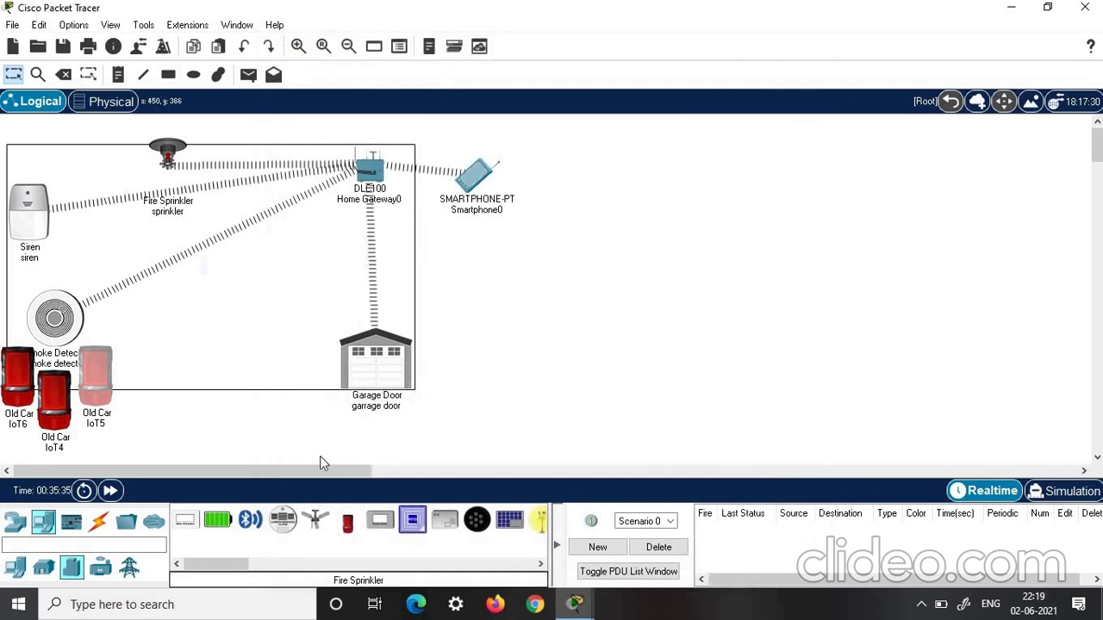
Bring Smartphone0's browser forward from the taskbar to watch the smoke detector Level rise
mouse_move(54, 412)
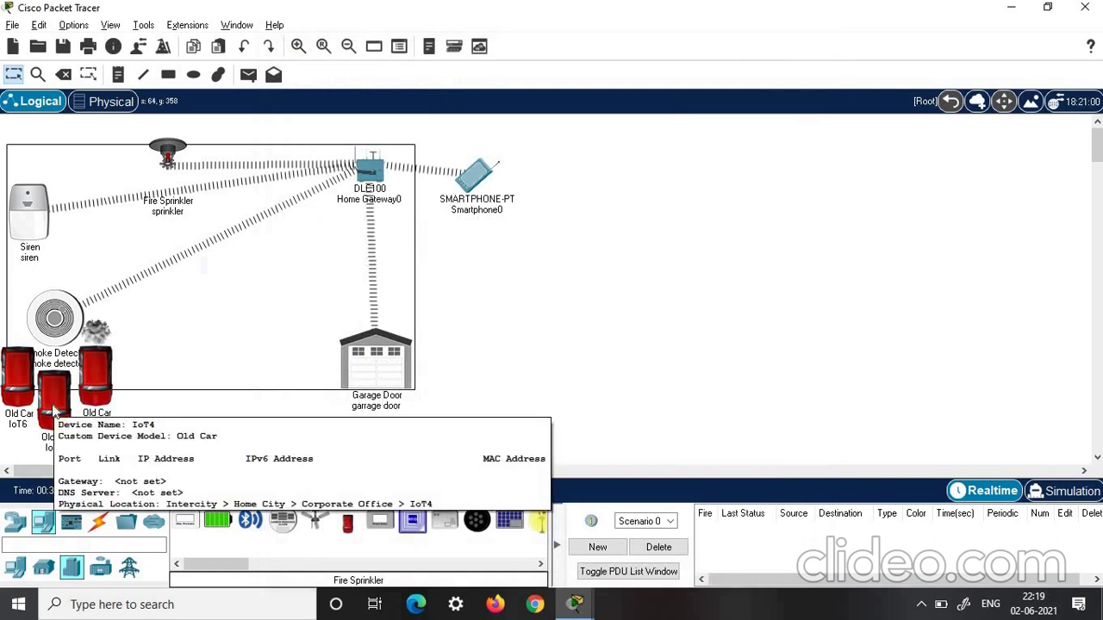
mouse_move(10, 383)
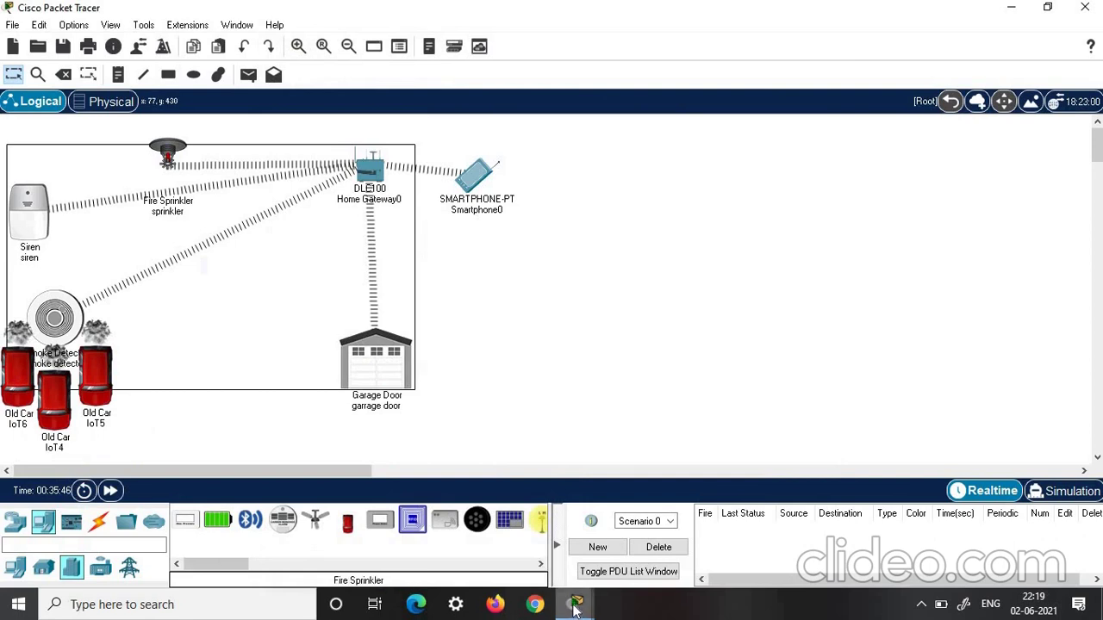
mouse_move(575, 608)
click(704, 559)
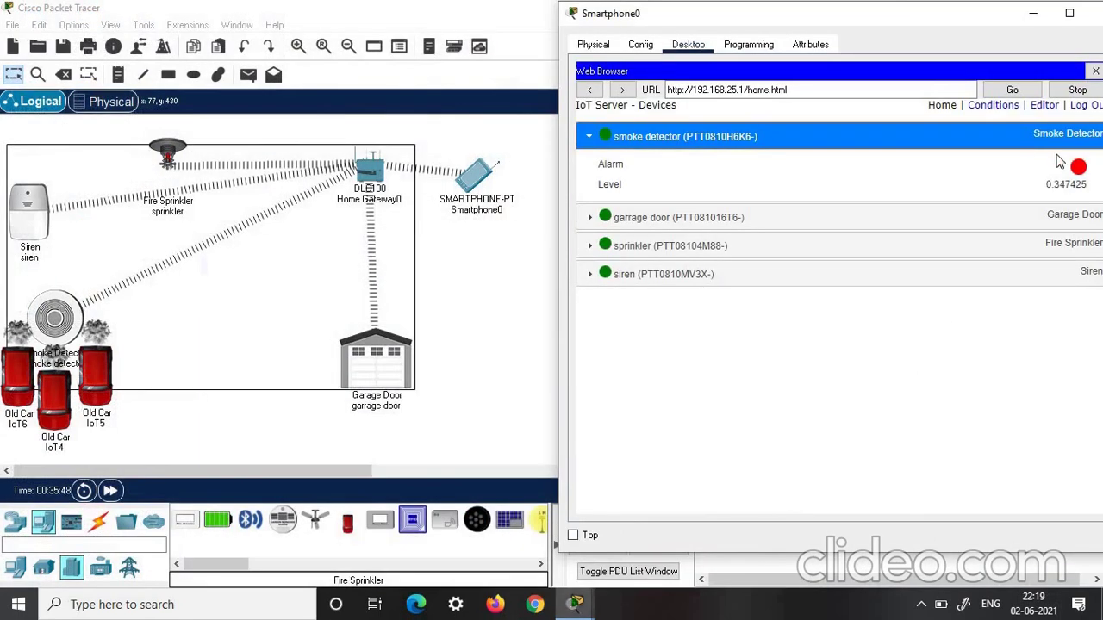